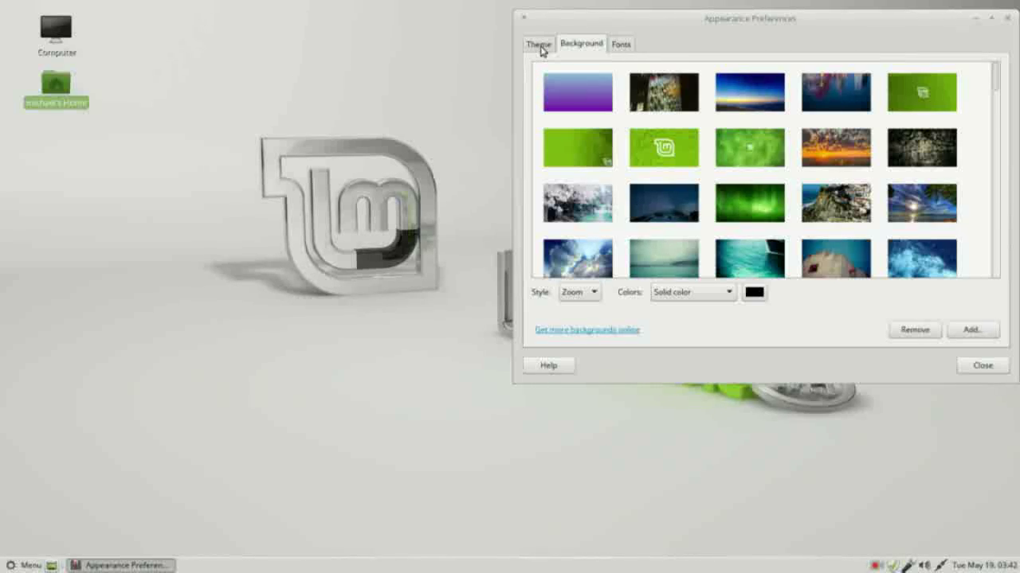
- Browse the available desktop themes down to the end of the list
{"action": "left_click", "coordinate": [540, 46]}
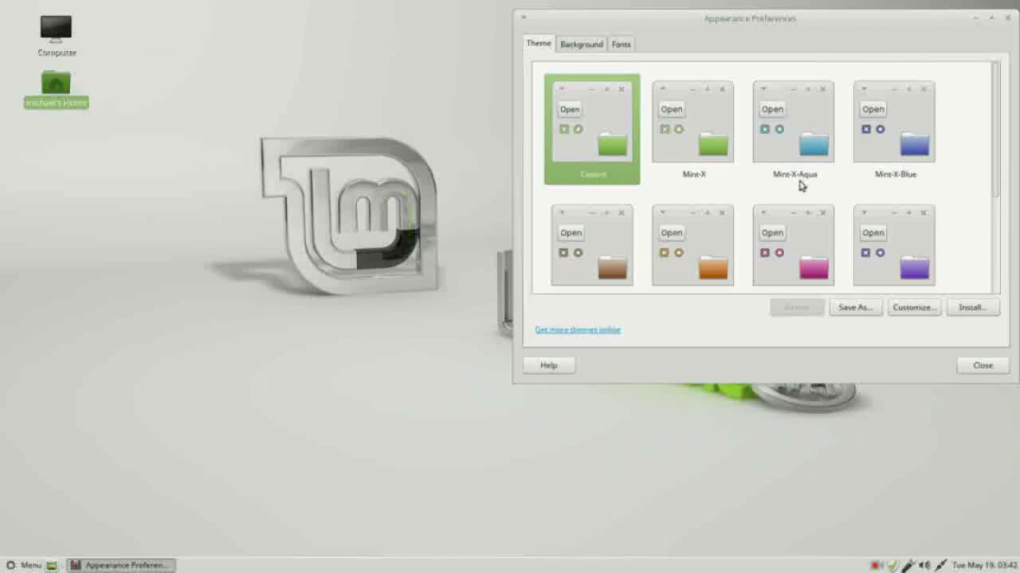
{"action": "left_click_drag", "start_coordinate": [988, 169], "coordinate": [1003, 249]}
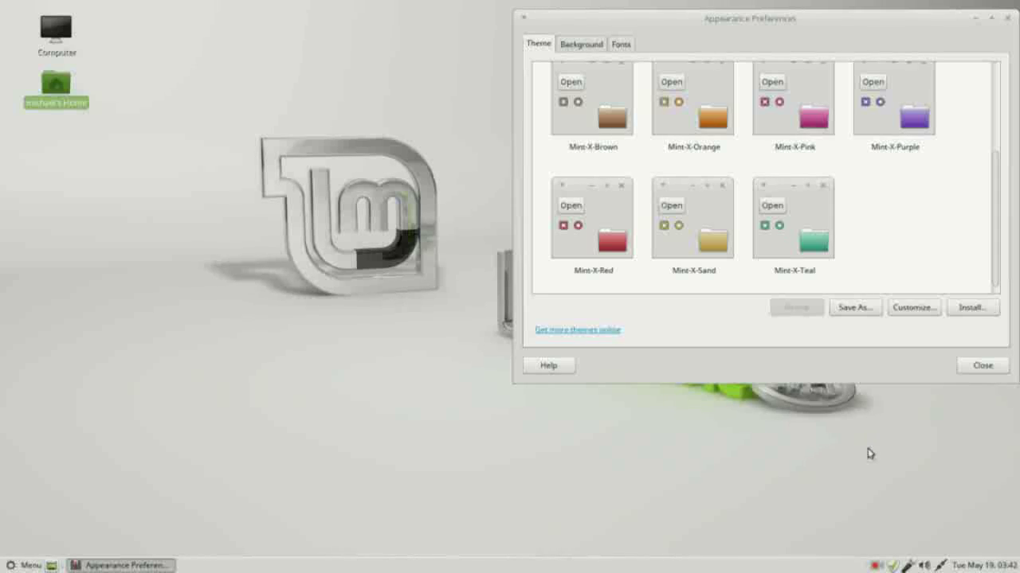
- Open the Update Manager and the home folder window, and shift the folder window slightly beside the appearance settings
{"action": "left_click", "coordinate": [893, 566]}
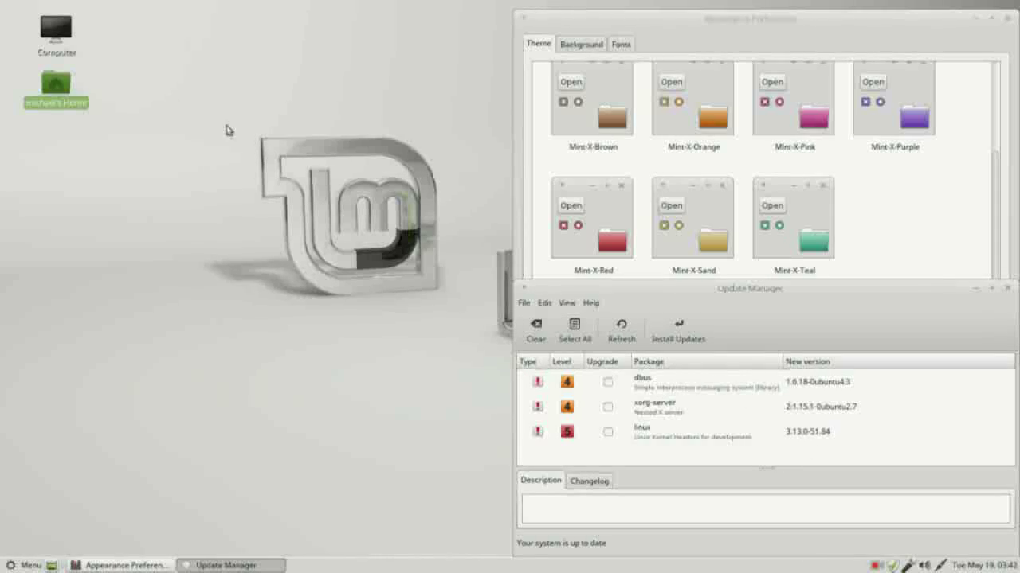
{"action": "double_click", "coordinate": [57, 85]}
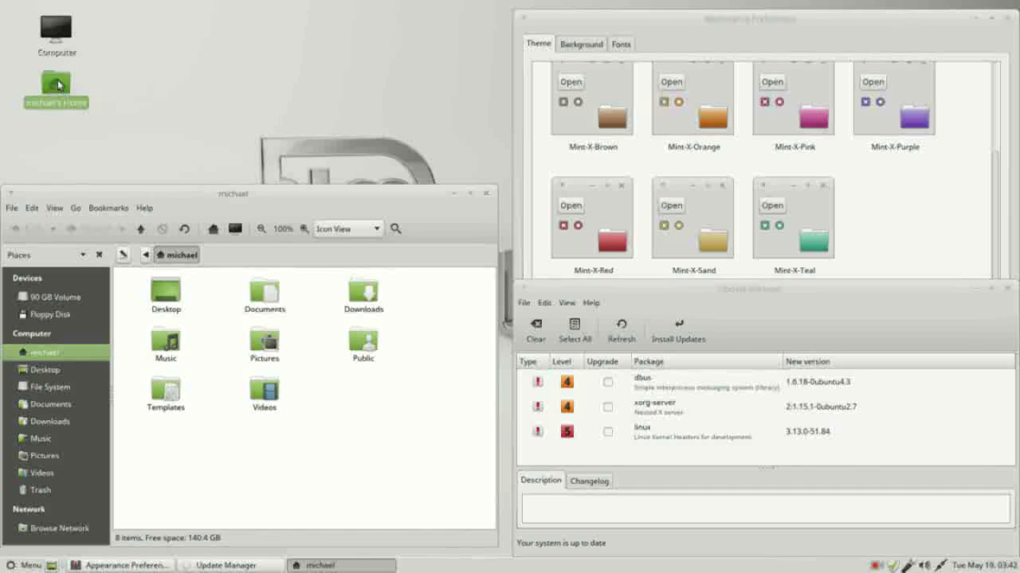
{"action": "mouse_move", "coordinate": [141, 197]}
{"action": "left_mouse_down"}
{"action": "mouse_move", "coordinate": [155, 205]}
{"action": "mouse_move", "coordinate": [155, 197]}
{"action": "left_mouse_up"}
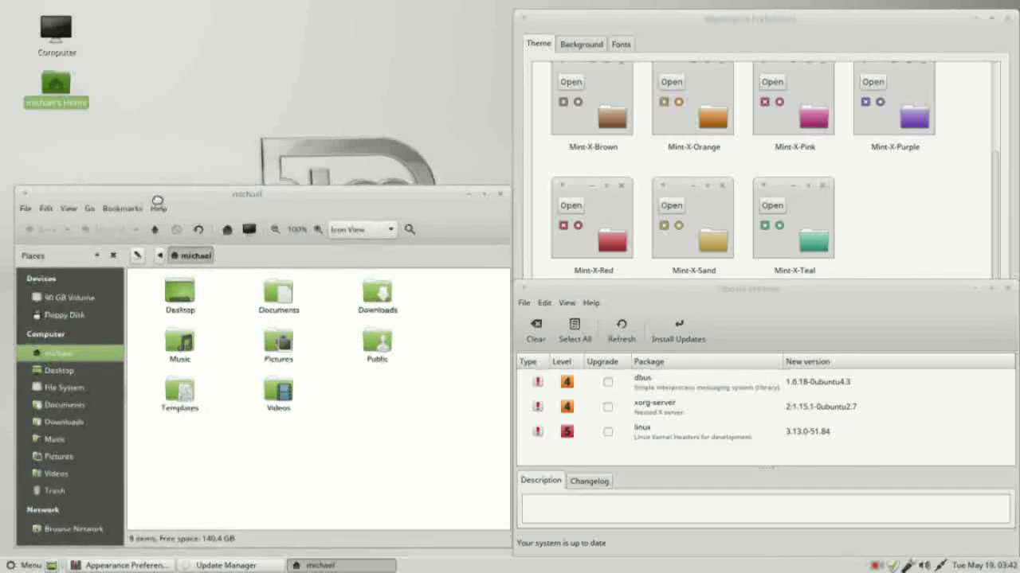
- Apply the Mint-X-Sand theme and reduce the height of the Appearance Preferences window
{"action": "left_click", "coordinate": [760, 22]}
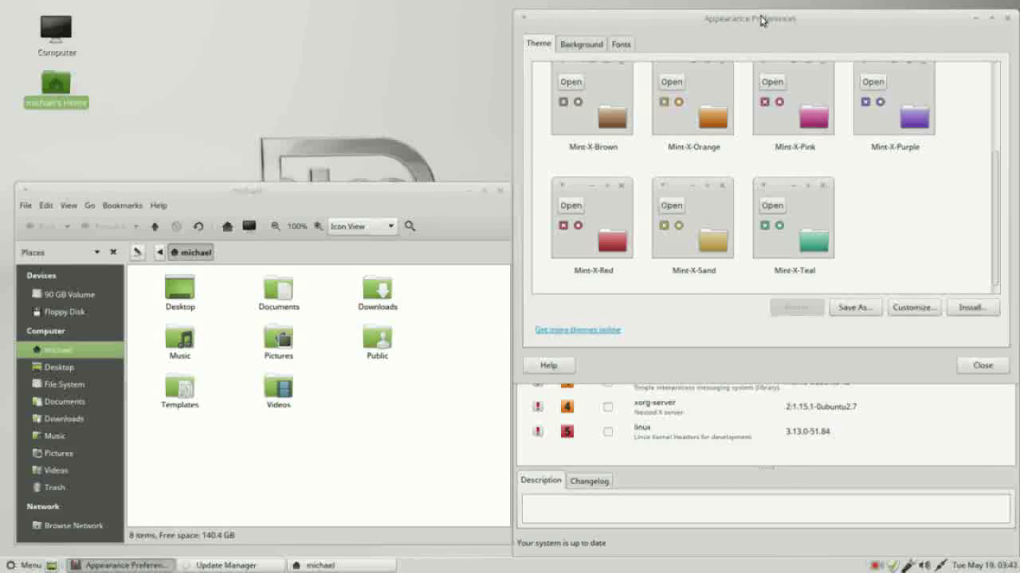
{"action": "left_click", "coordinate": [715, 241]}
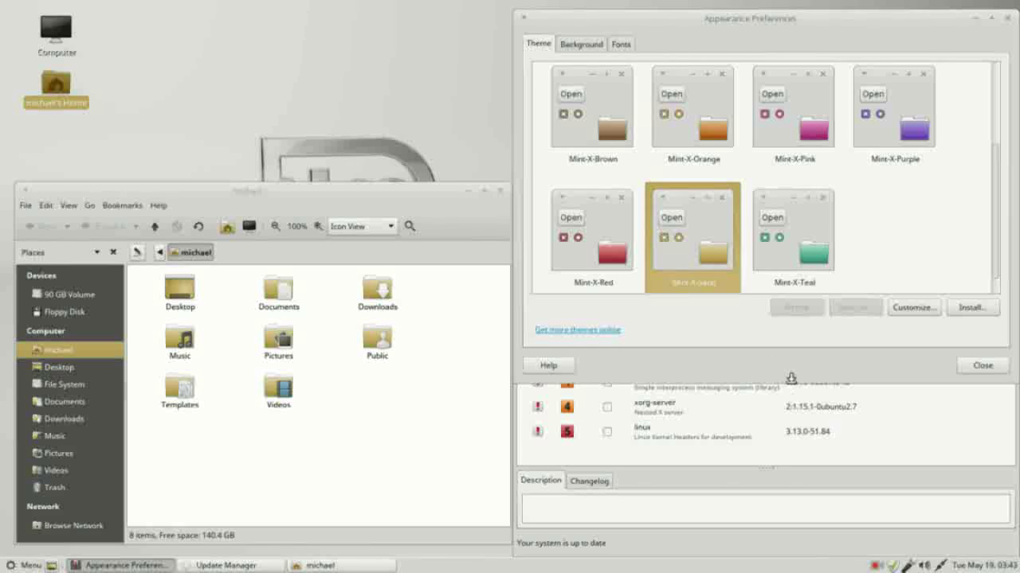
{"action": "left_click_drag", "start_coordinate": [791, 378], "coordinate": [791, 349]}
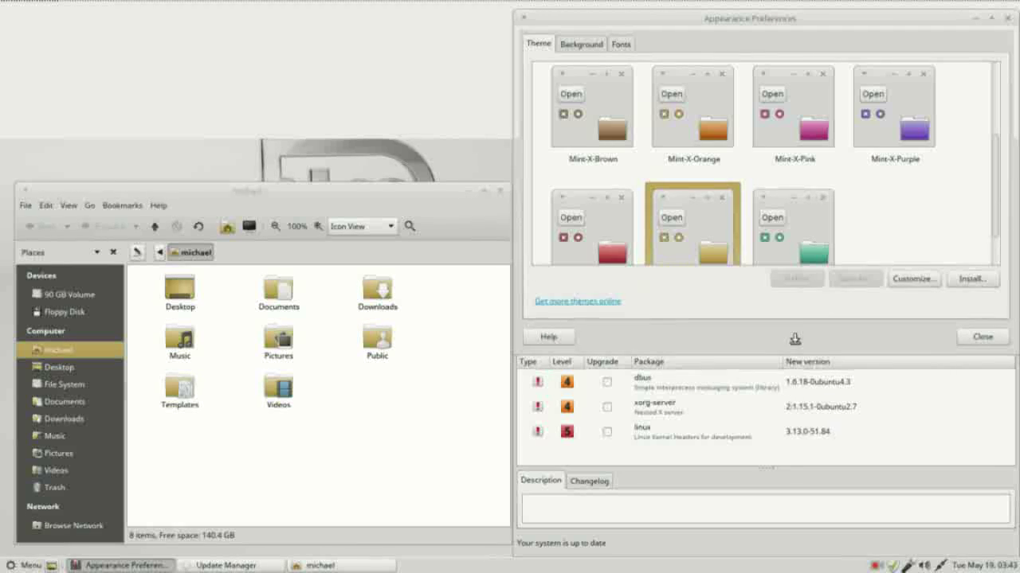
- Mark the dbus, xorg-server and linux updates for upgrade, and select the Computer and home desktop icons to preview the theme's highlighting
{"action": "left_click", "coordinate": [875, 494]}
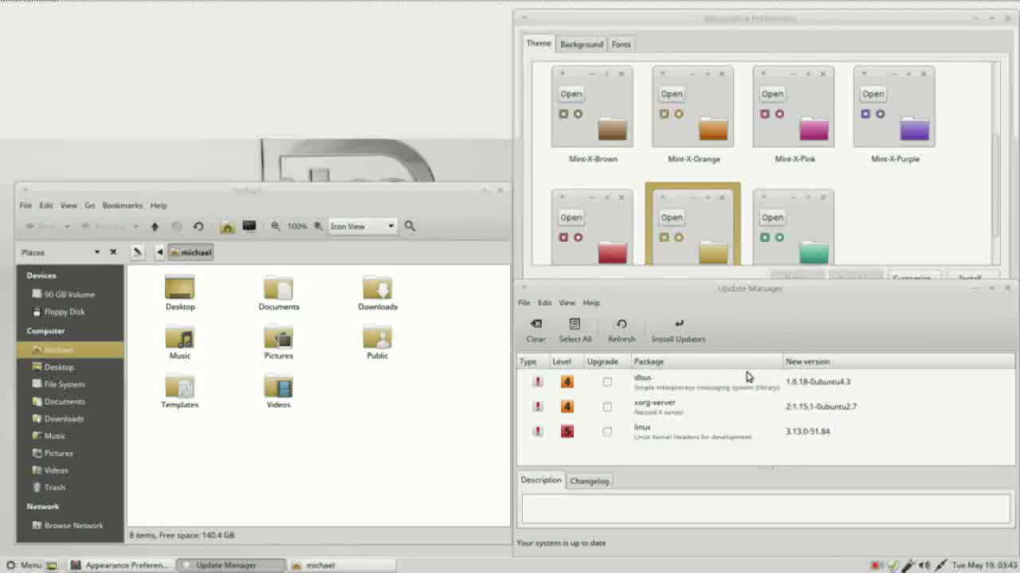
{"action": "left_click", "coordinate": [607, 382]}
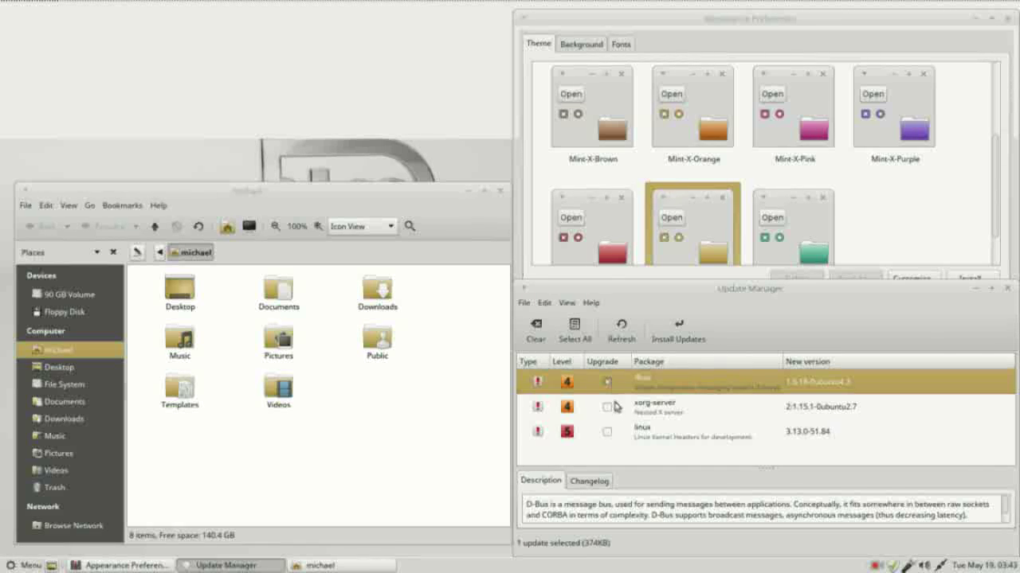
{"action": "left_click", "coordinate": [607, 409]}
{"action": "left_click", "coordinate": [607, 433]}
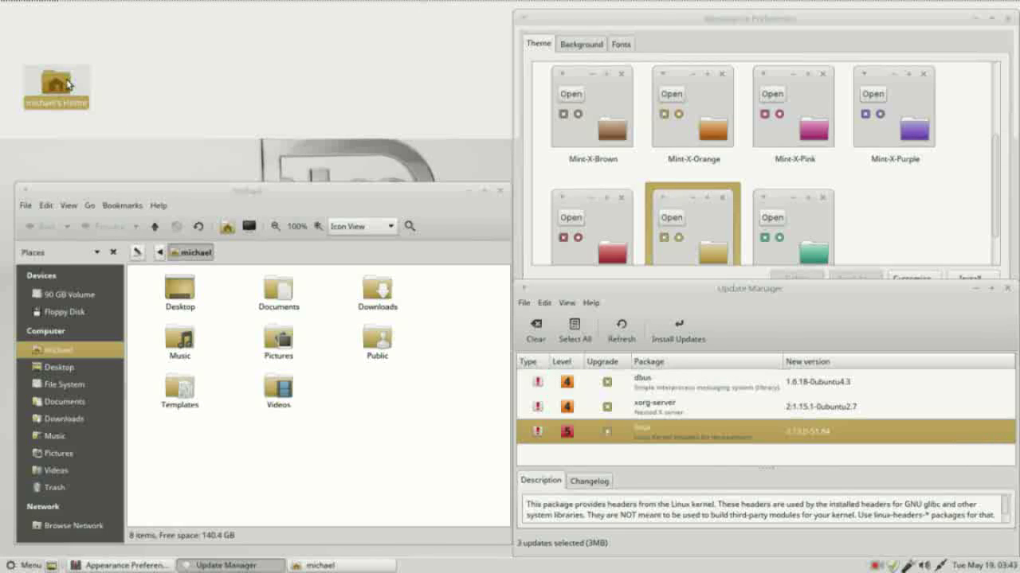
{"action": "left_click", "coordinate": [60, 31]}
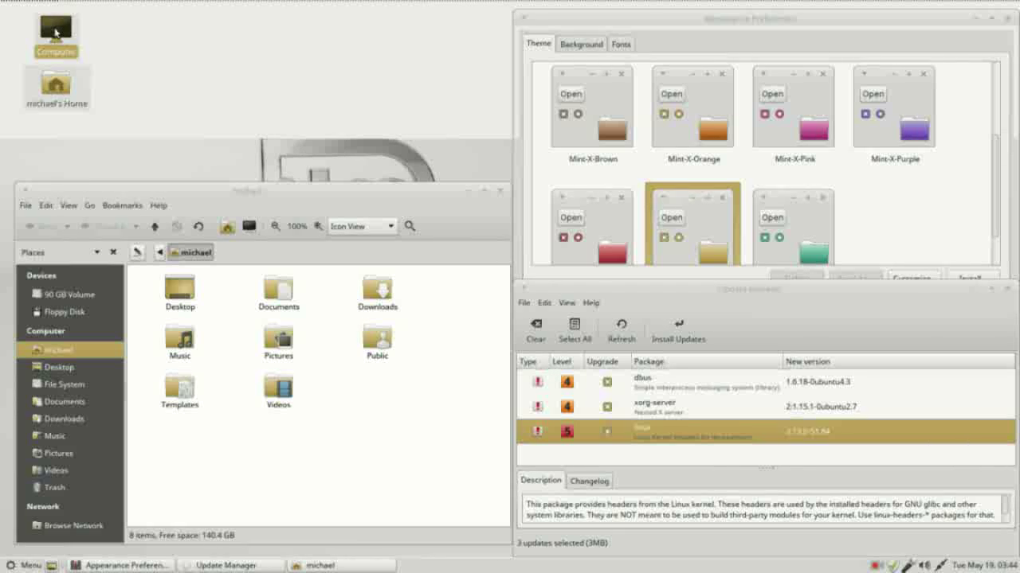
{"action": "left_click", "coordinate": [57, 89]}
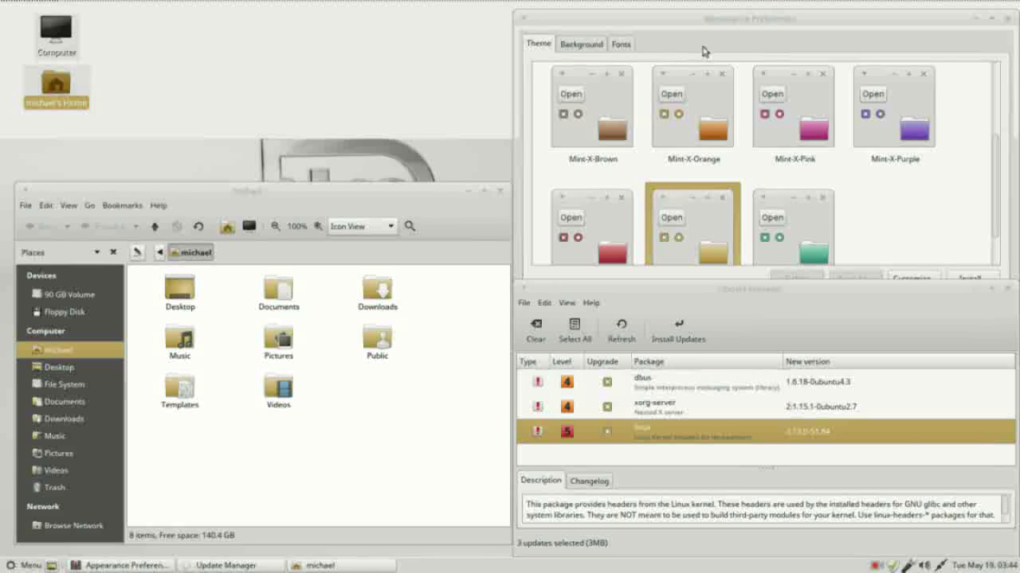
- Customize the current theme by setting its controls to Mint-X-Red
{"action": "left_click", "coordinate": [758, 29]}
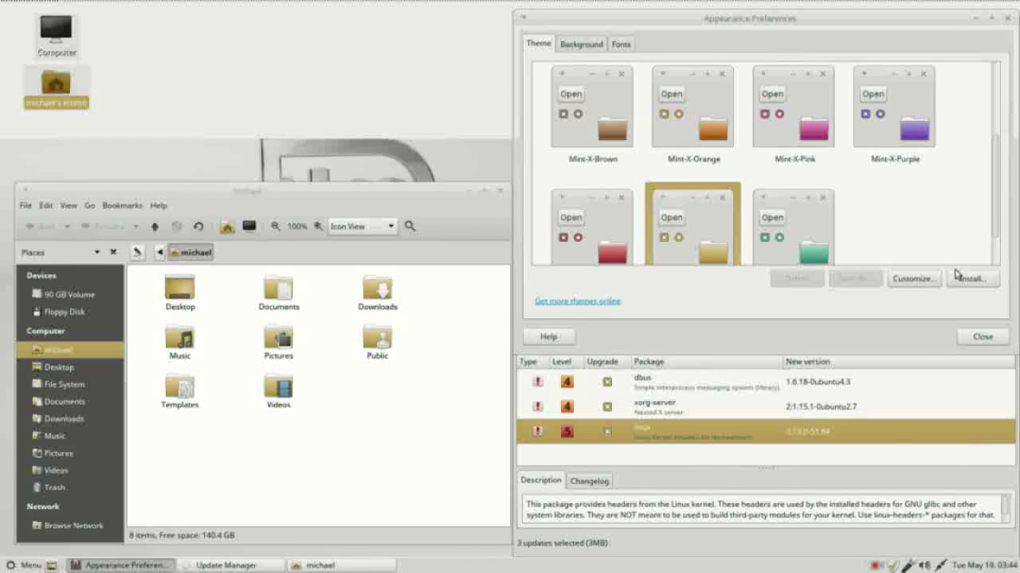
{"action": "left_click", "coordinate": [915, 281]}
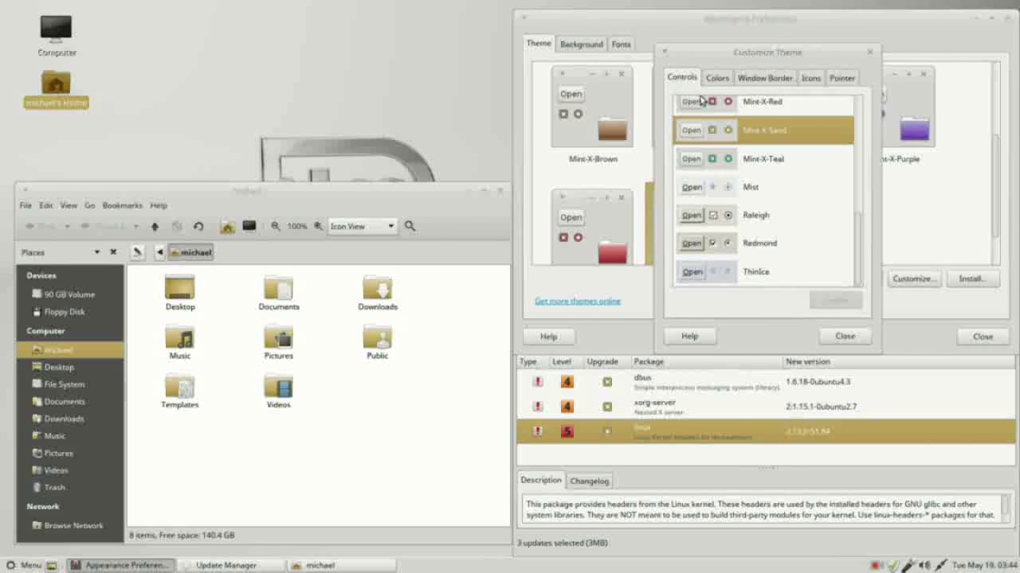
{"action": "left_click", "coordinate": [768, 106]}
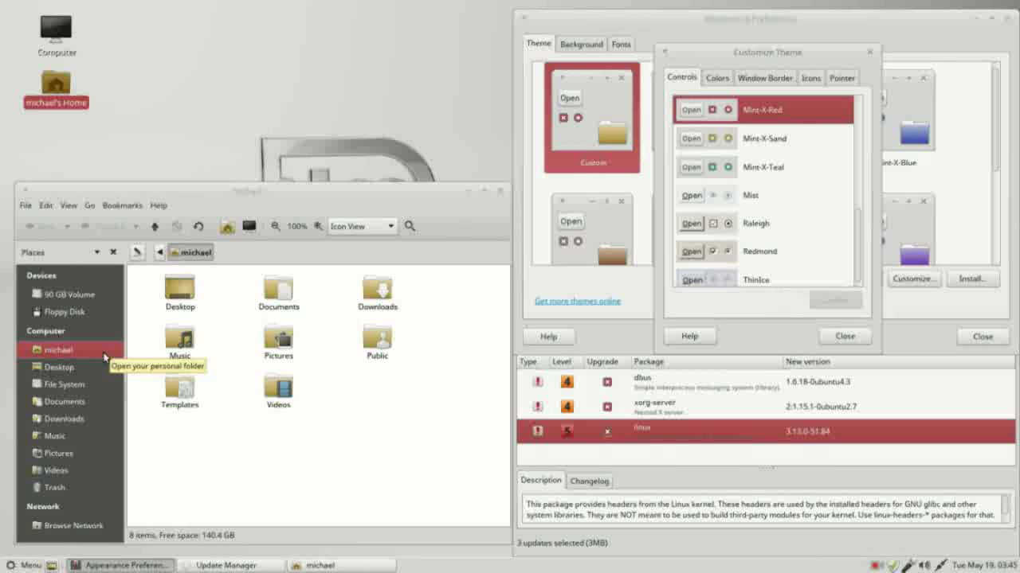
- Select the Desktop folder and the Computer and home desktop icons to examine the highlight color of the new controls
{"action": "left_click", "coordinate": [184, 287]}
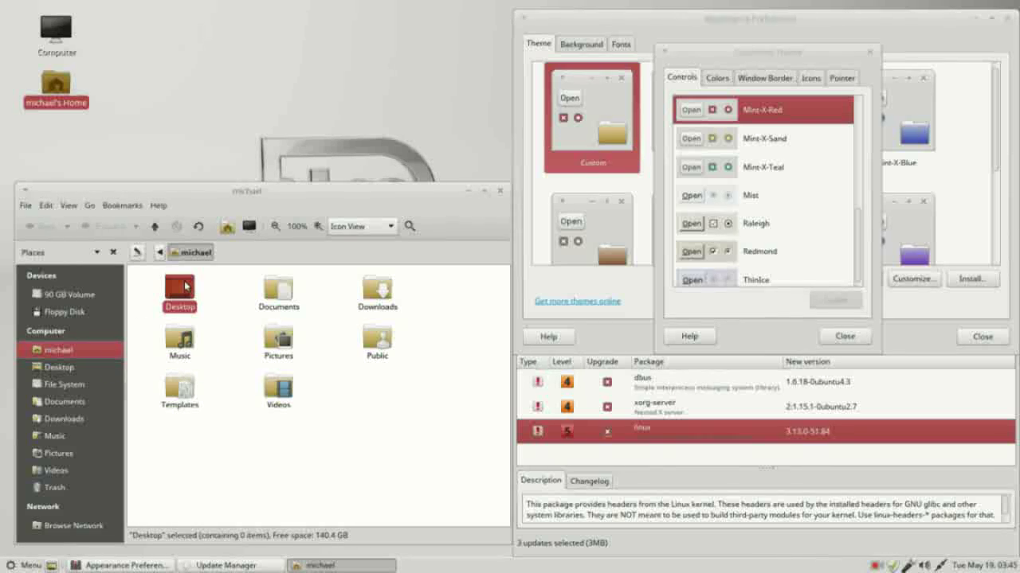
{"action": "left_click", "coordinate": [70, 22]}
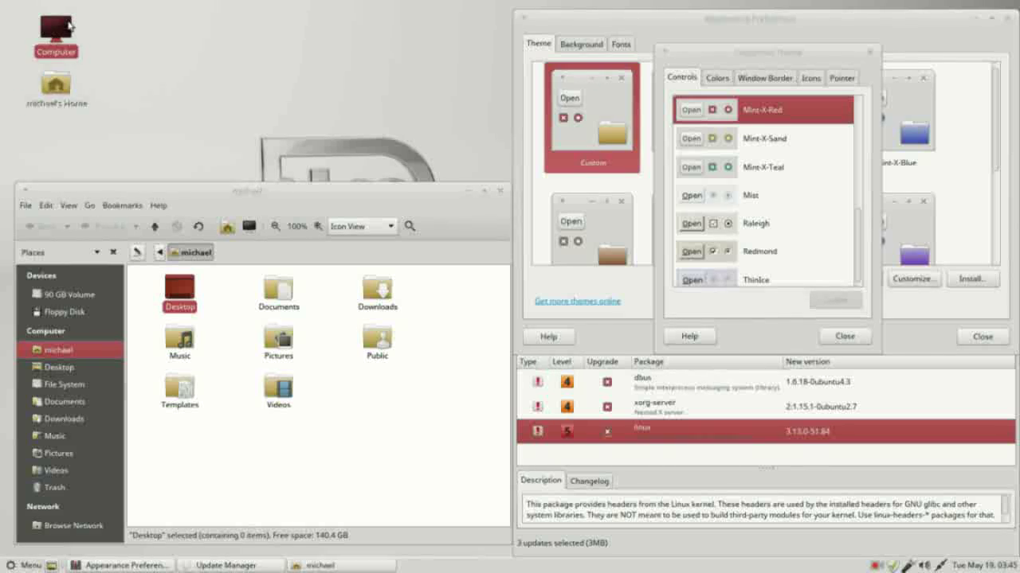
{"action": "left_click", "coordinate": [67, 88]}
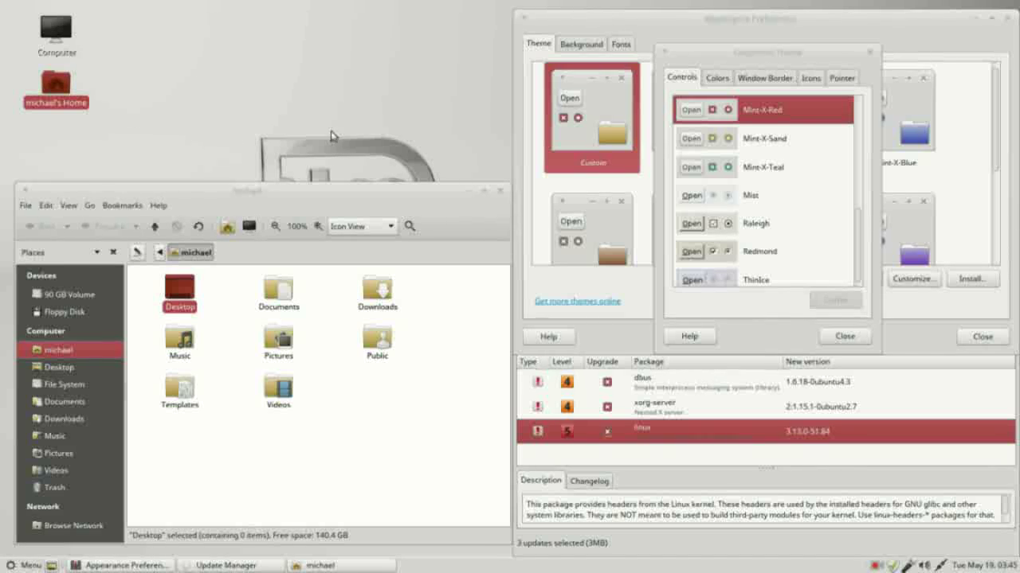
- Try the ThinIce controls style, and set the controls back to Mint-X-Red
{"action": "left_click", "coordinate": [746, 280]}
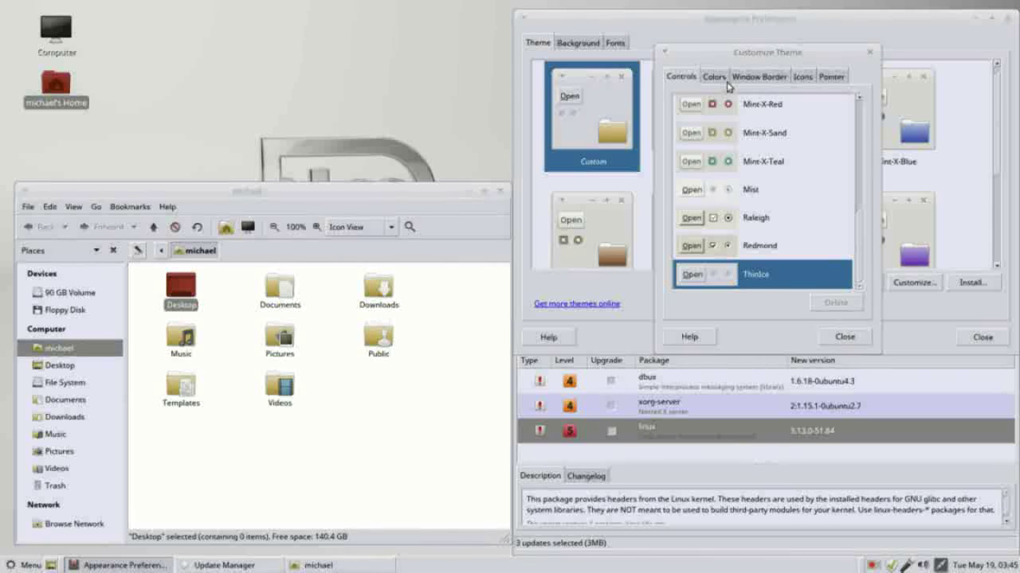
{"action": "scroll", "coordinate": [858, 217], "scroll_direction": "up", "scroll_amount": 2}
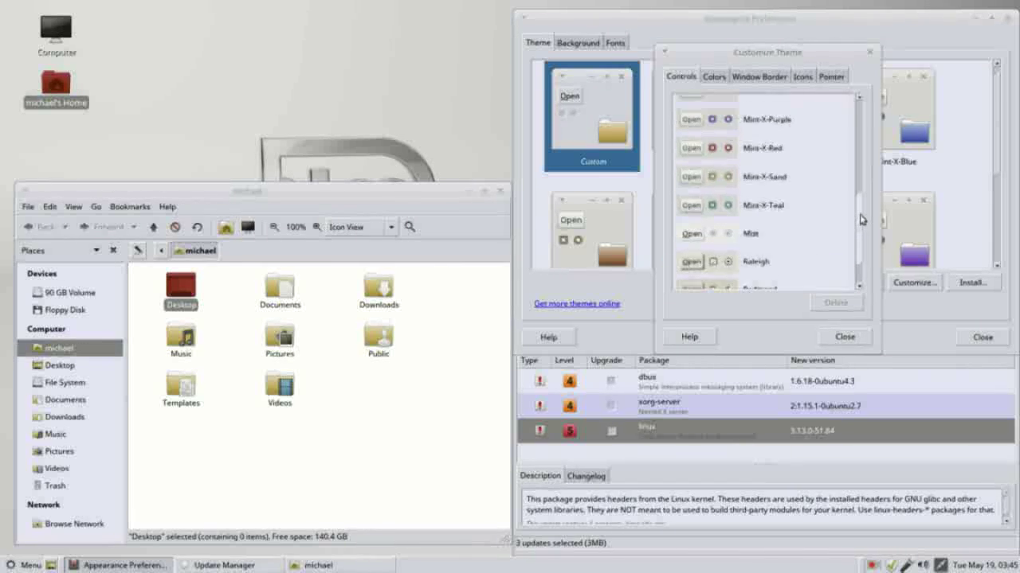
{"action": "scroll", "coordinate": [860, 219], "scroll_direction": "up", "scroll_amount": 2}
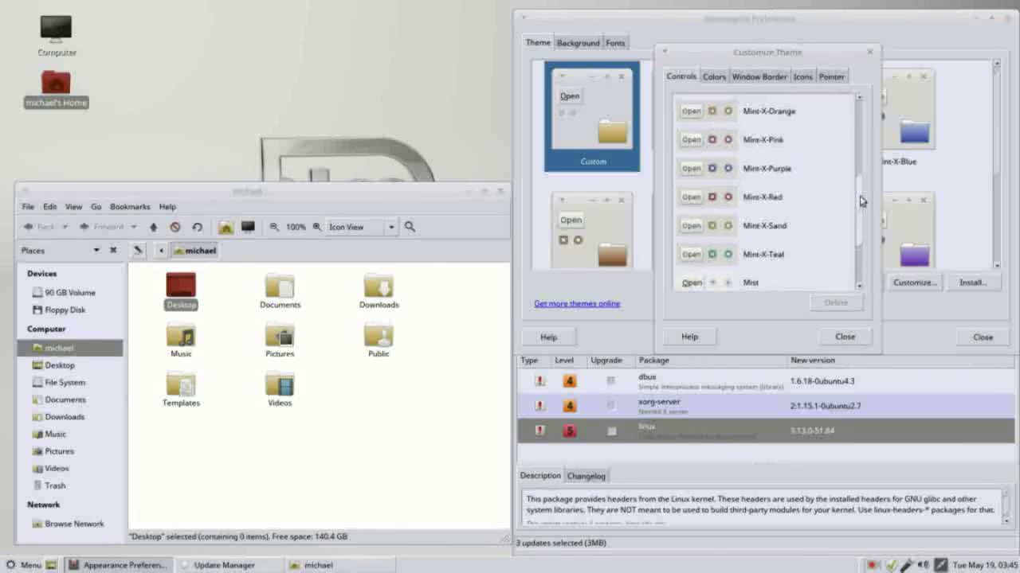
{"action": "left_click", "coordinate": [763, 199]}
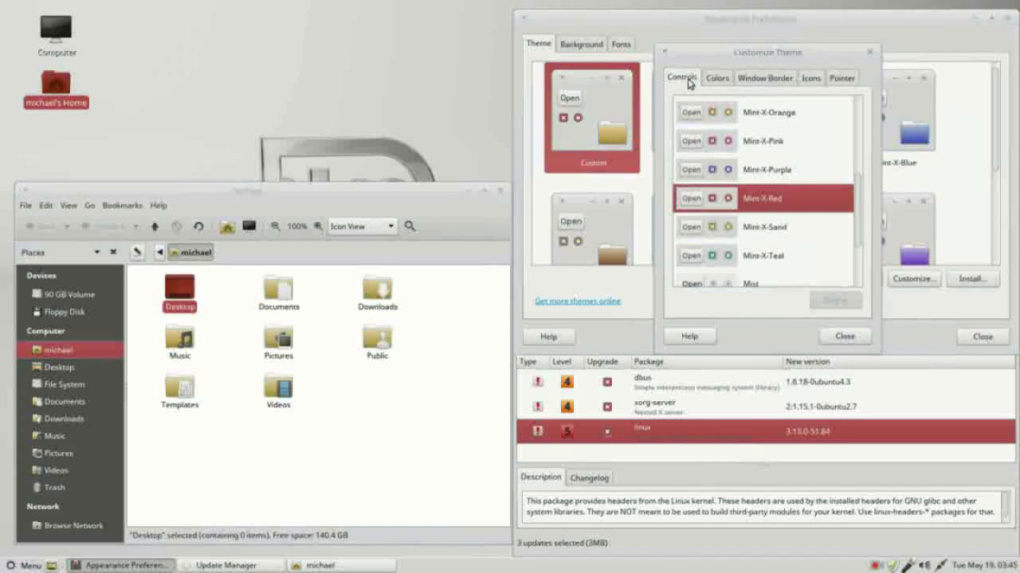
- Compare the DMZ (Black) and DMZ (White) pointers and set the mouse pointer to DMZ (Black)
{"action": "left_click", "coordinate": [843, 78]}
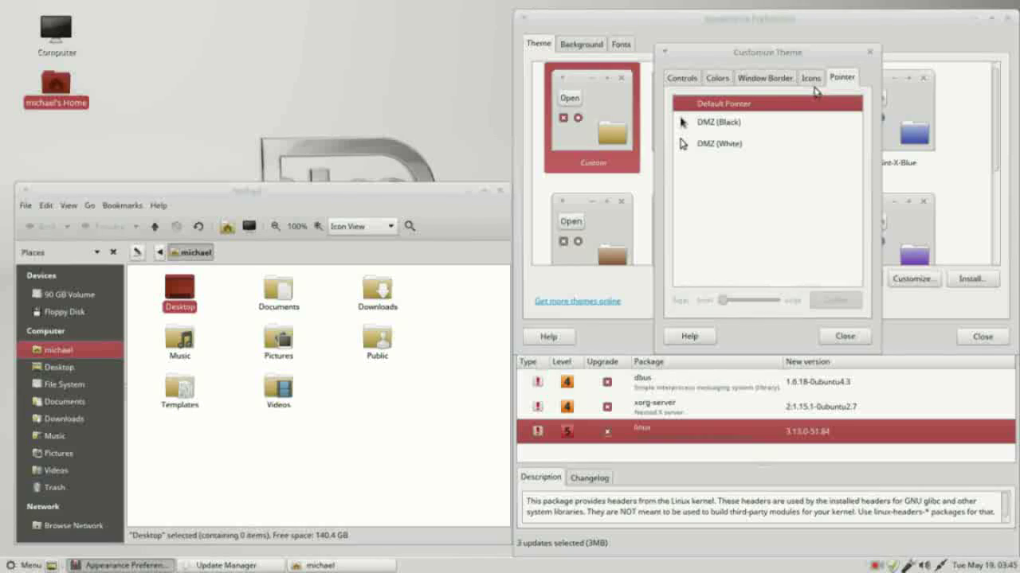
{"action": "left_click", "coordinate": [721, 124]}
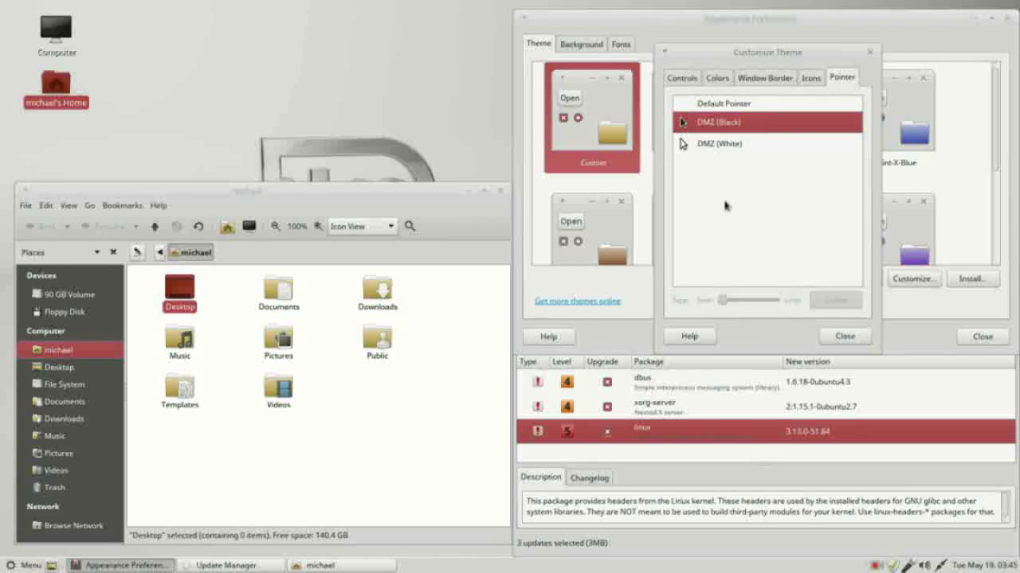
{"action": "left_click", "coordinate": [703, 146]}
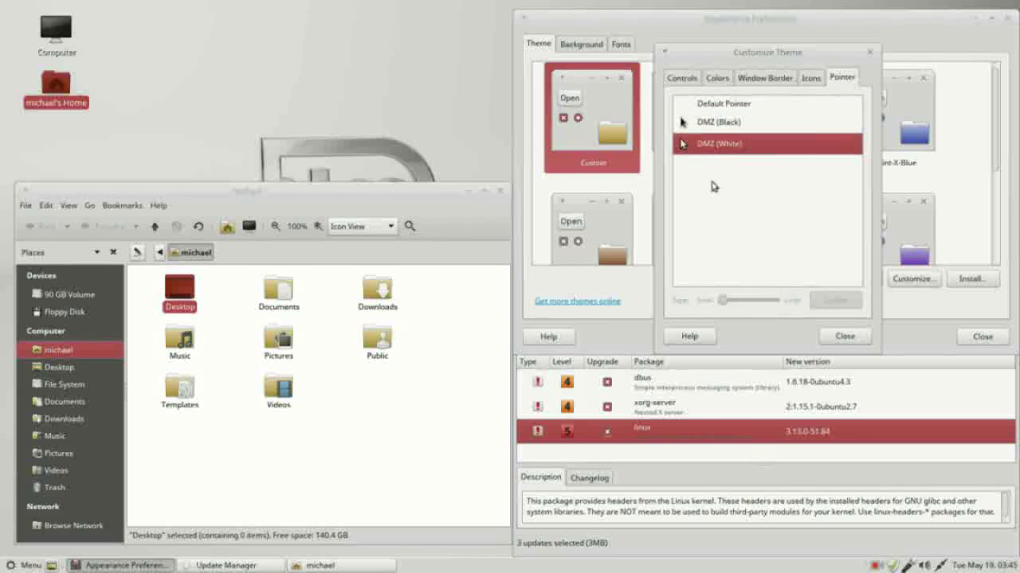
{"action": "left_click", "coordinate": [709, 124]}
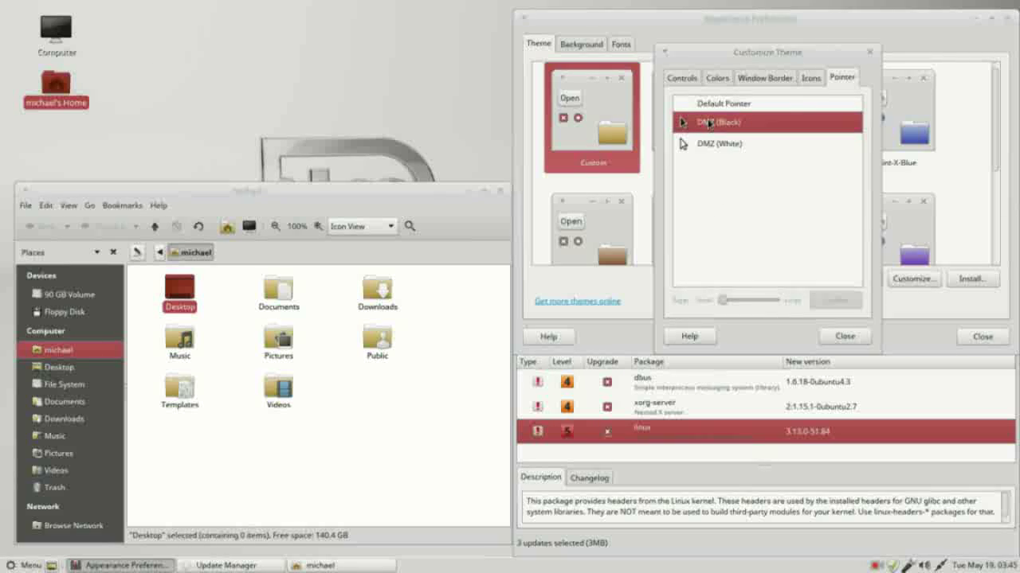
- Set the theme's icons to Mint-X-Teal and close the theme customization
{"action": "left_click", "coordinate": [812, 79]}
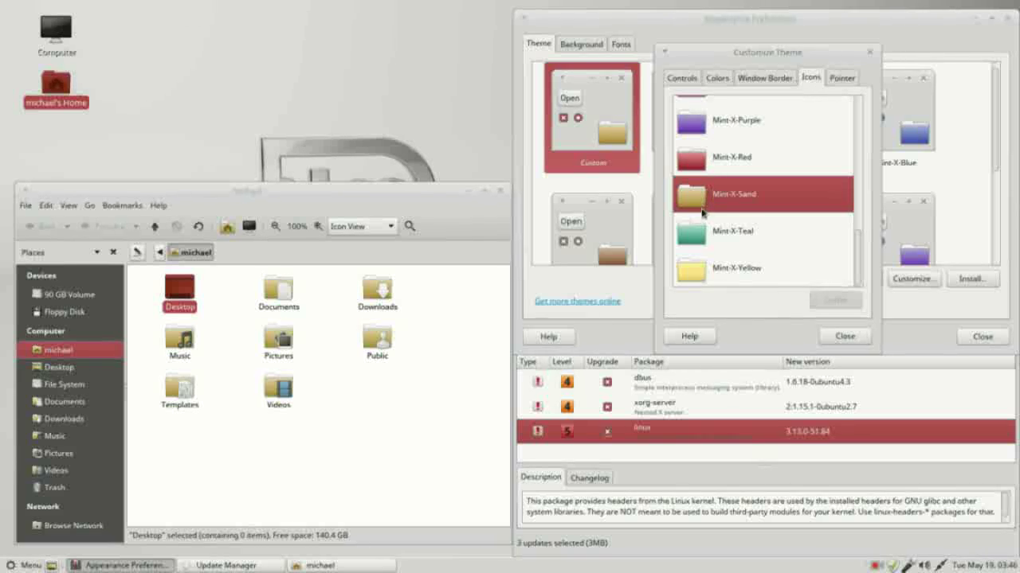
{"action": "left_click", "coordinate": [694, 239]}
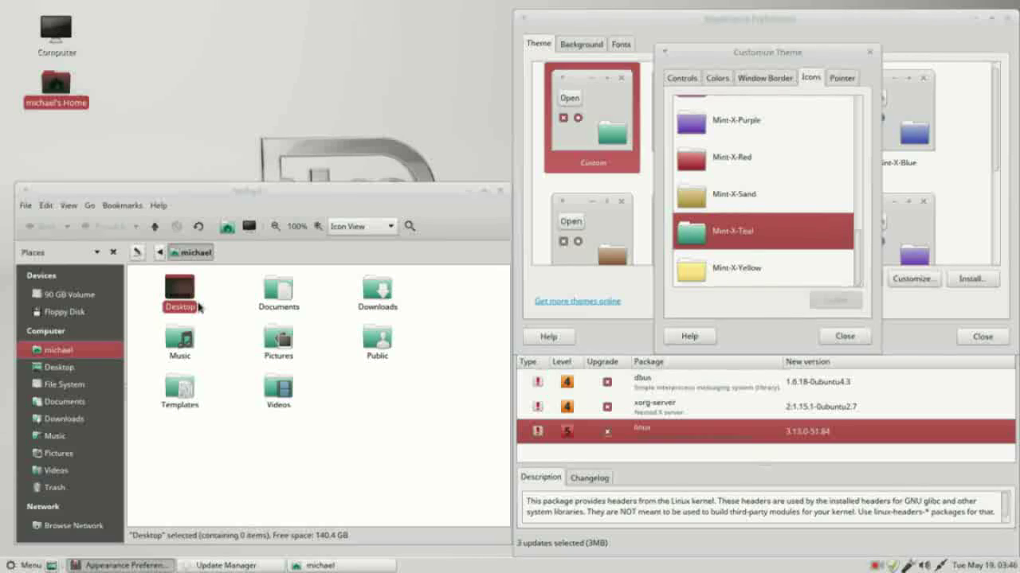
{"action": "left_click", "coordinate": [835, 338]}
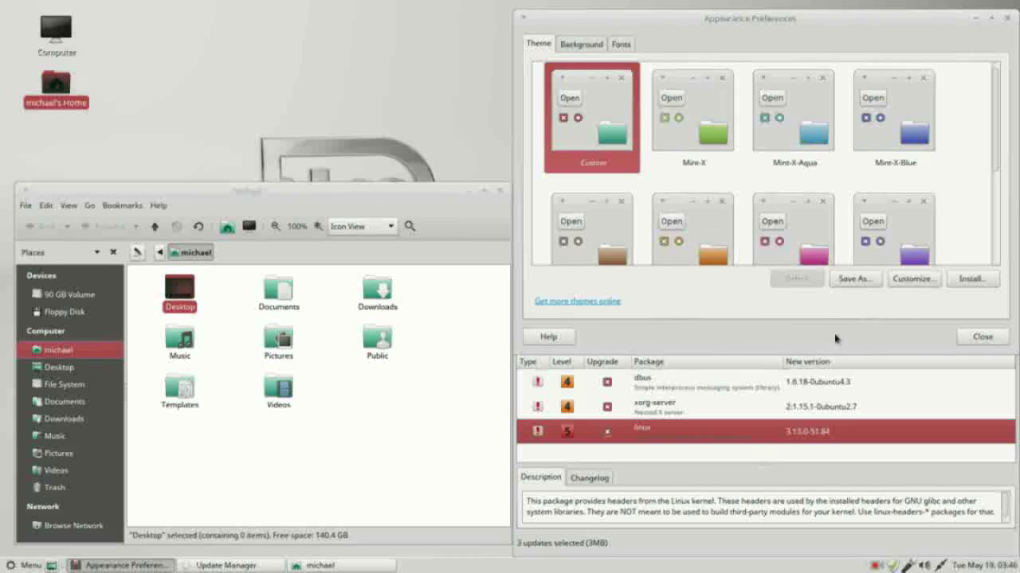
- Save the customized theme under the name TFCG1 without its background image
{"action": "left_click", "coordinate": [854, 279]}
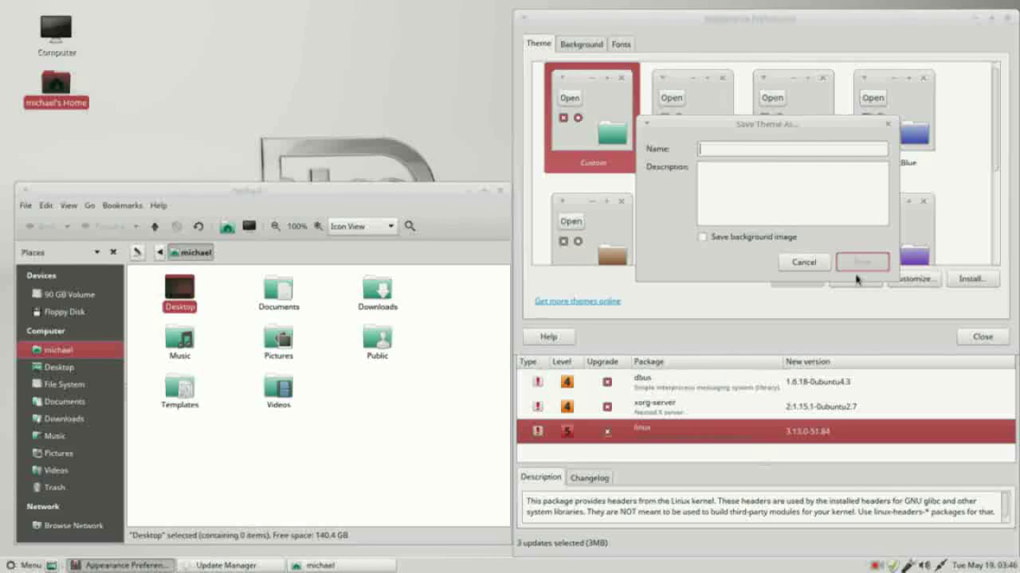
{"action": "type", "text": "Tf"}
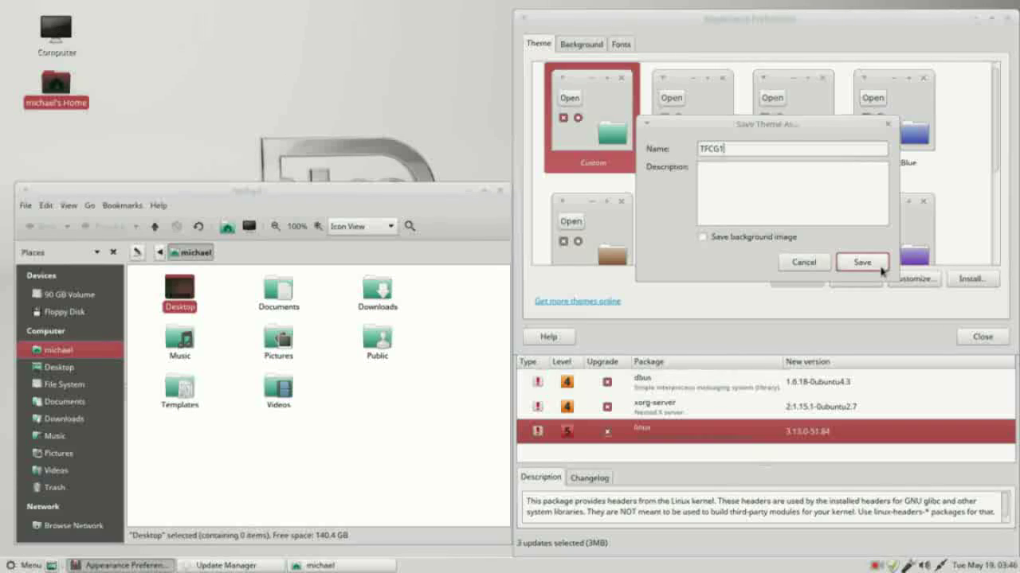
{"action": "left_click", "coordinate": [881, 270]}
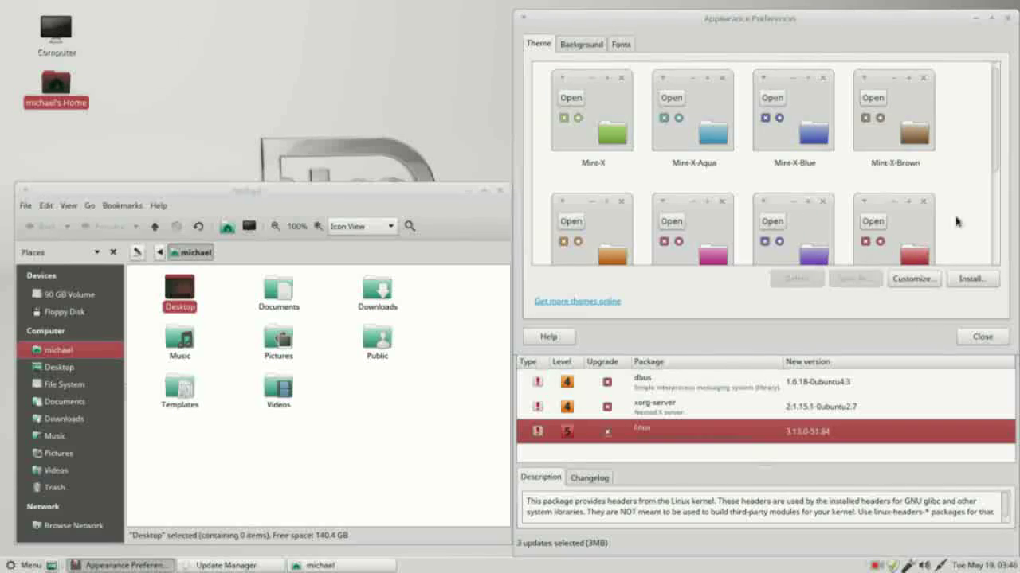
- Find the saved theme in the theme list and apply the Mint-X-Purple theme
{"action": "left_click_drag", "start_coordinate": [1002, 137], "coordinate": [996, 242]}
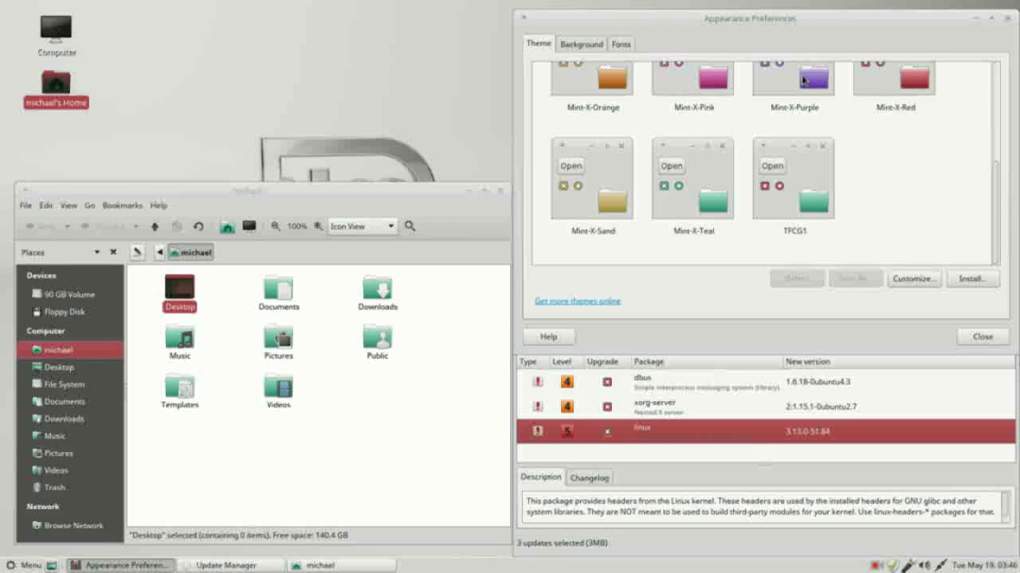
{"action": "left_click", "coordinate": [802, 79]}
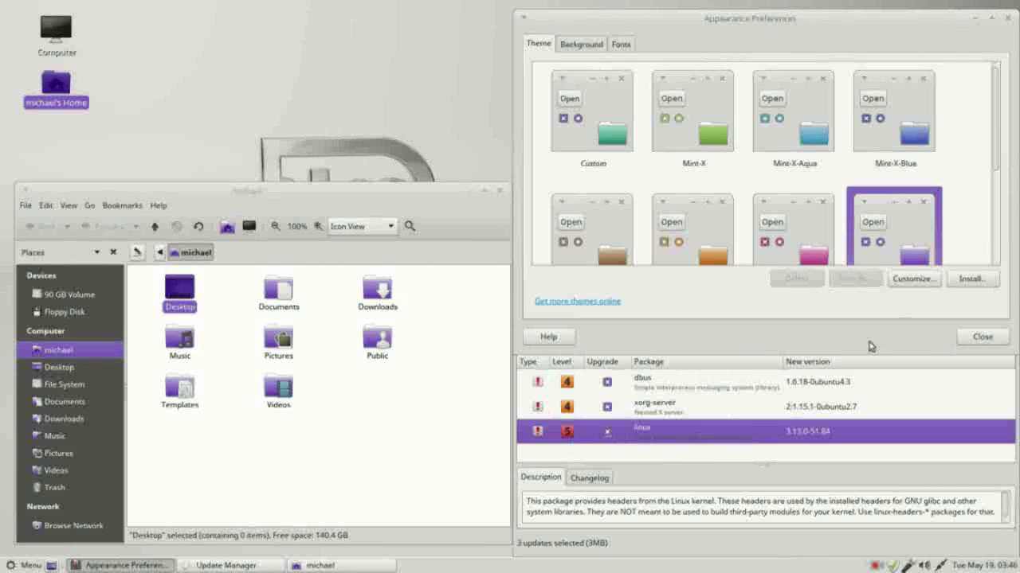
- Apply the saved TFCG1 theme from the theme list and open its customization
{"action": "scroll", "coordinate": [994, 154], "scroll_direction": "down", "scroll_amount": 5}
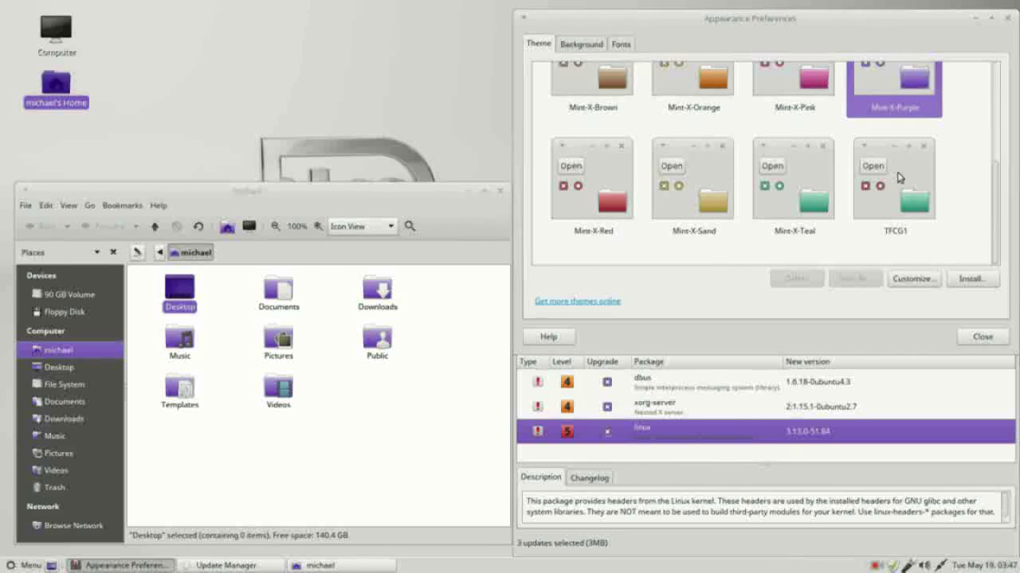
{"action": "left_click", "coordinate": [898, 177]}
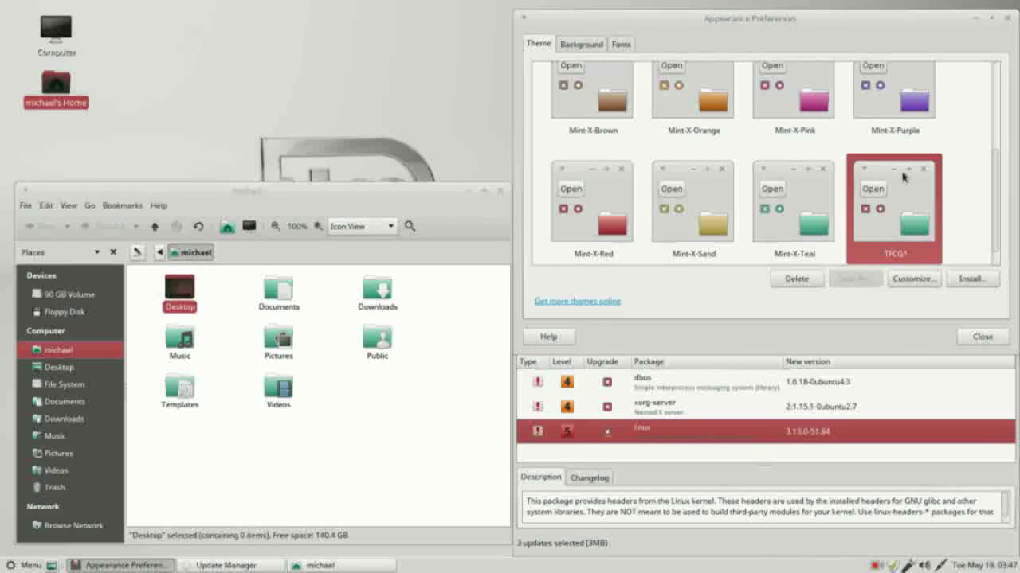
{"action": "left_click", "coordinate": [912, 279]}
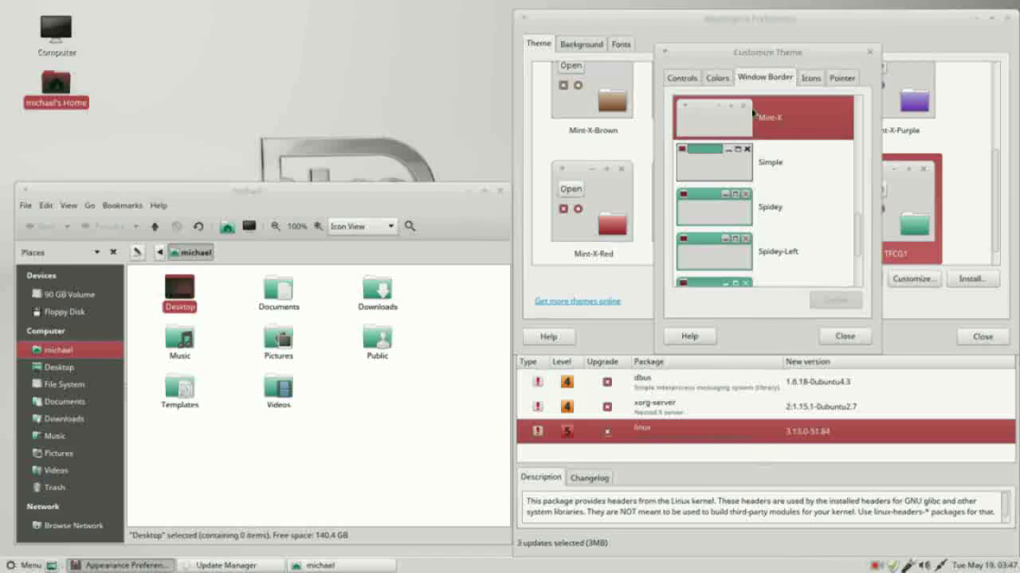
- Try the Simple window border, inspect the title bars of the open windows, and switch back to the Mint-X border
{"action": "left_click", "coordinate": [726, 169]}
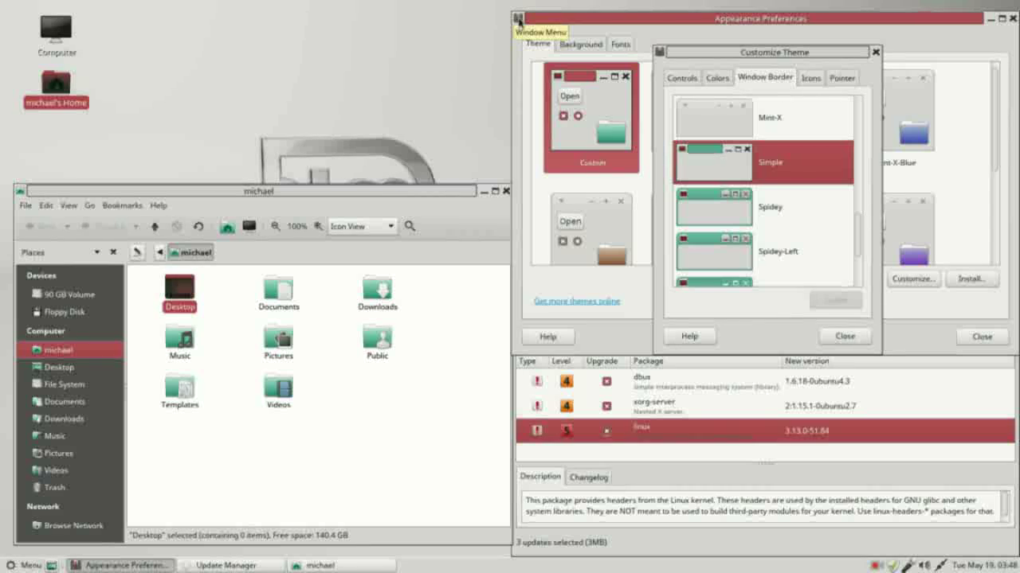
{"action": "left_click", "coordinate": [518, 19]}
{"action": "left_click", "coordinate": [518, 20]}
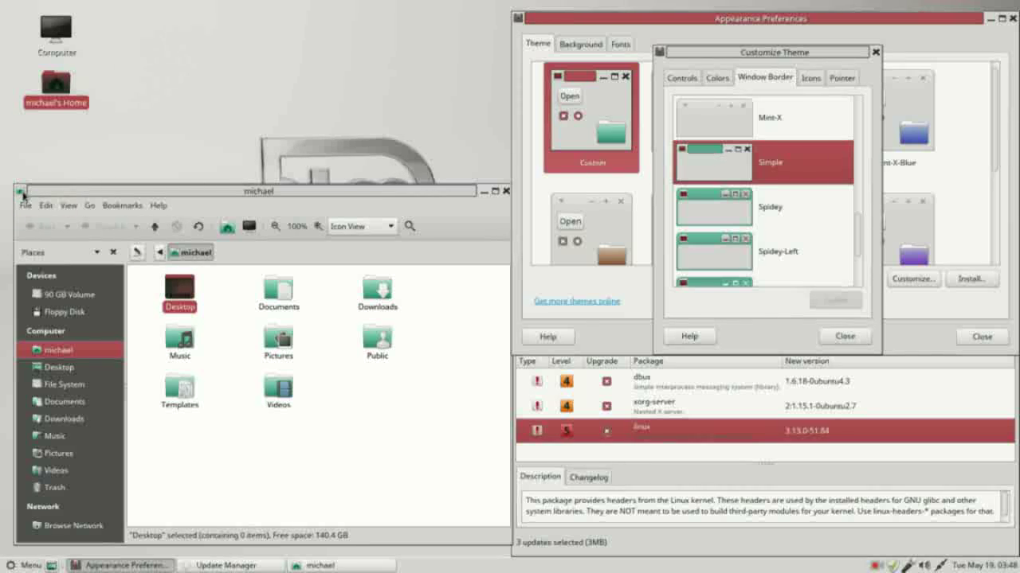
{"action": "left_click", "coordinate": [746, 488]}
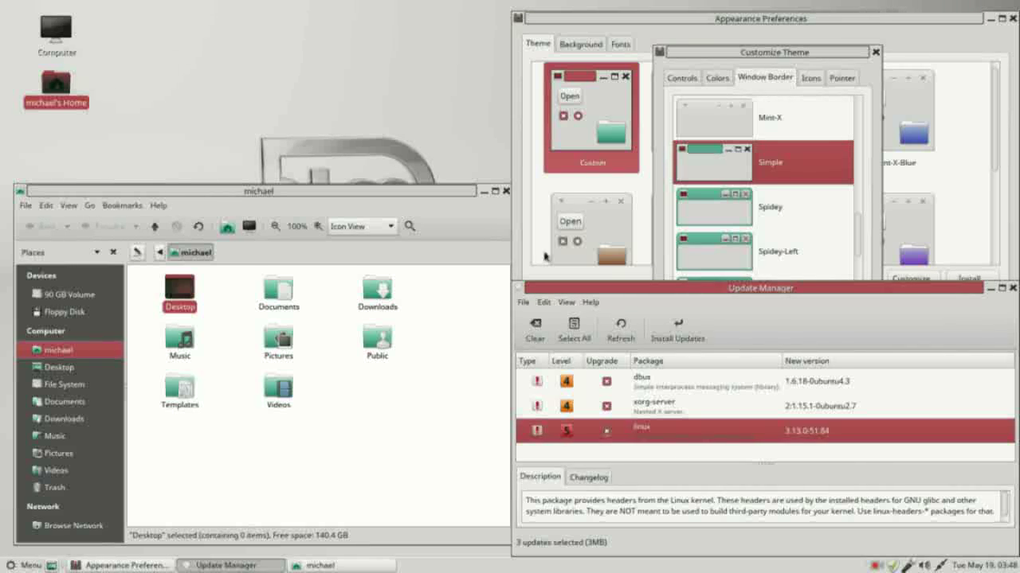
{"action": "left_click", "coordinate": [673, 21]}
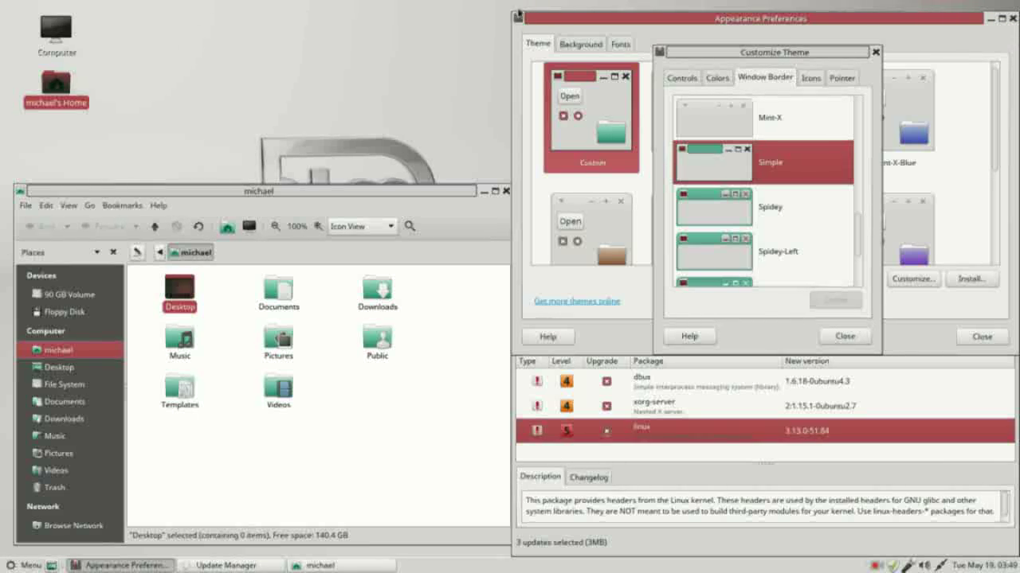
{"action": "left_click", "coordinate": [734, 123]}
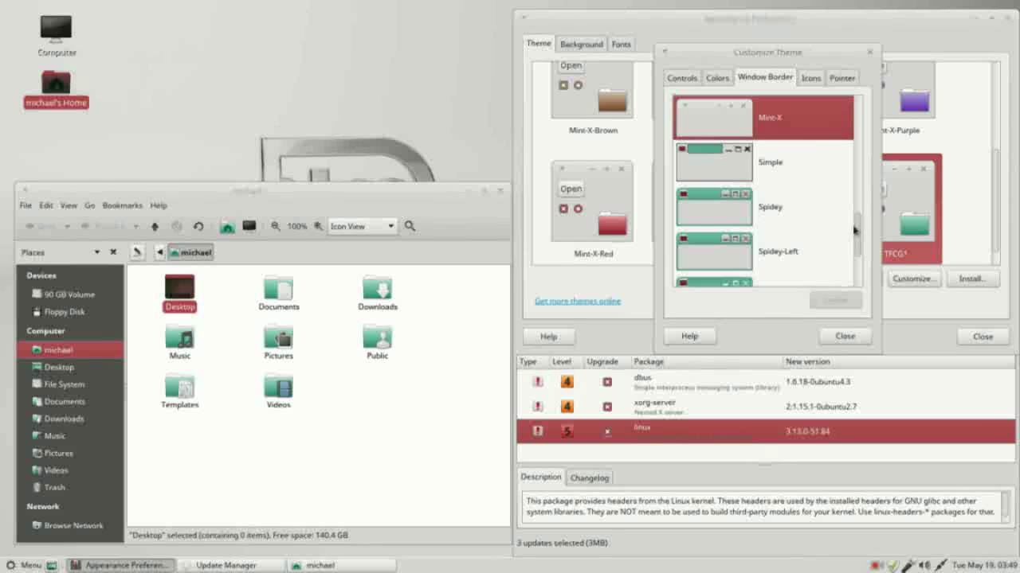
- Try the Crux and eOS window borders on the open windows
{"action": "left_click_drag", "start_coordinate": [858, 235], "coordinate": [873, 151]}
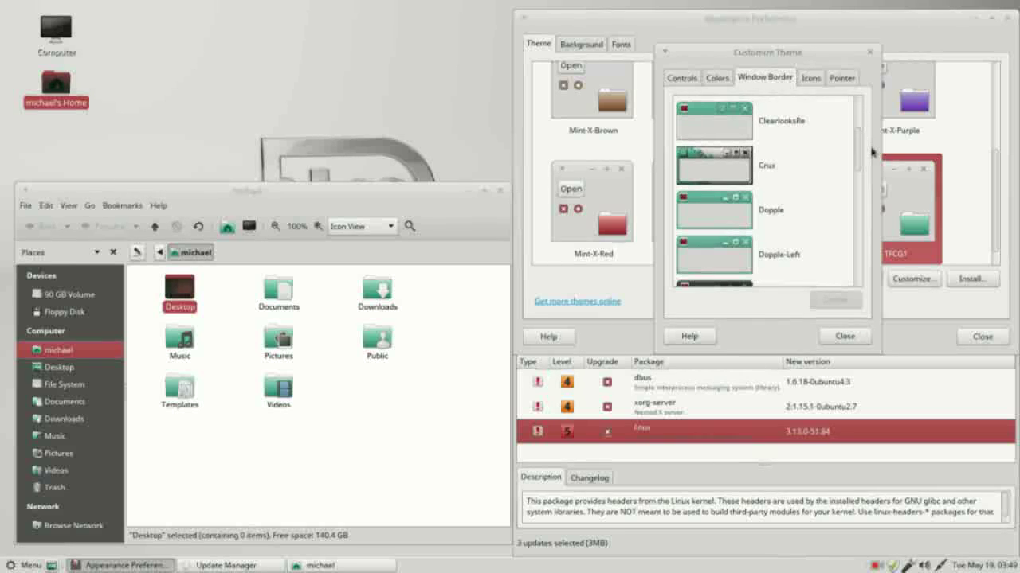
{"action": "left_click", "coordinate": [699, 169]}
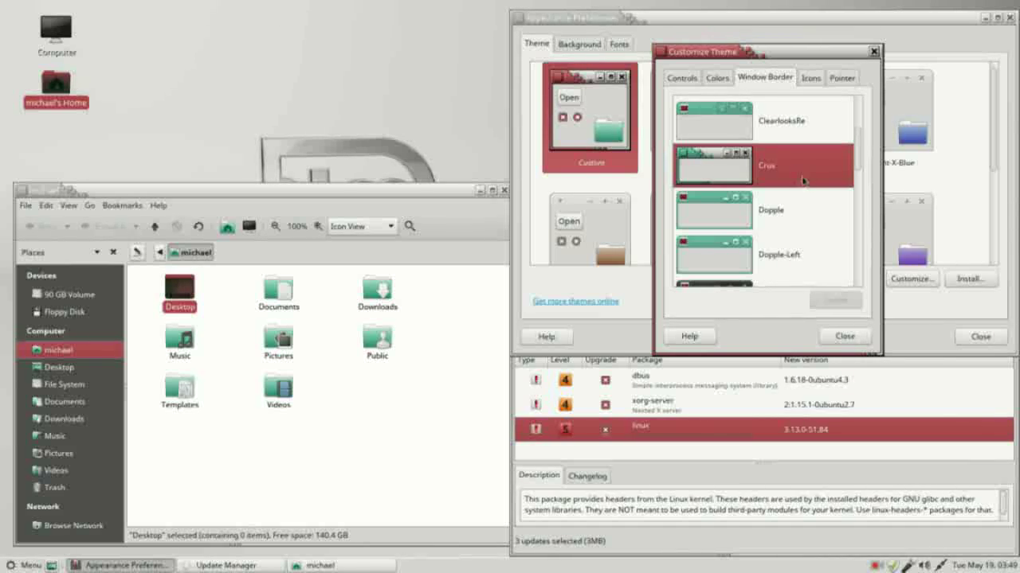
{"action": "scroll", "coordinate": [805, 182], "scroll_direction": "down", "scroll_amount": 3}
{"action": "scroll", "coordinate": [806, 183], "scroll_direction": "down", "scroll_amount": 1}
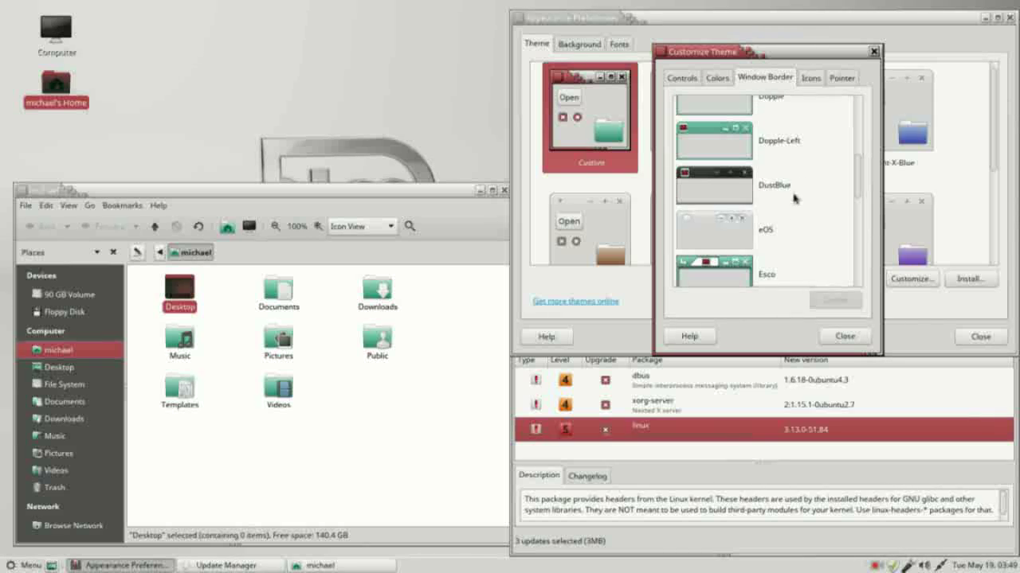
{"action": "left_click", "coordinate": [725, 236]}
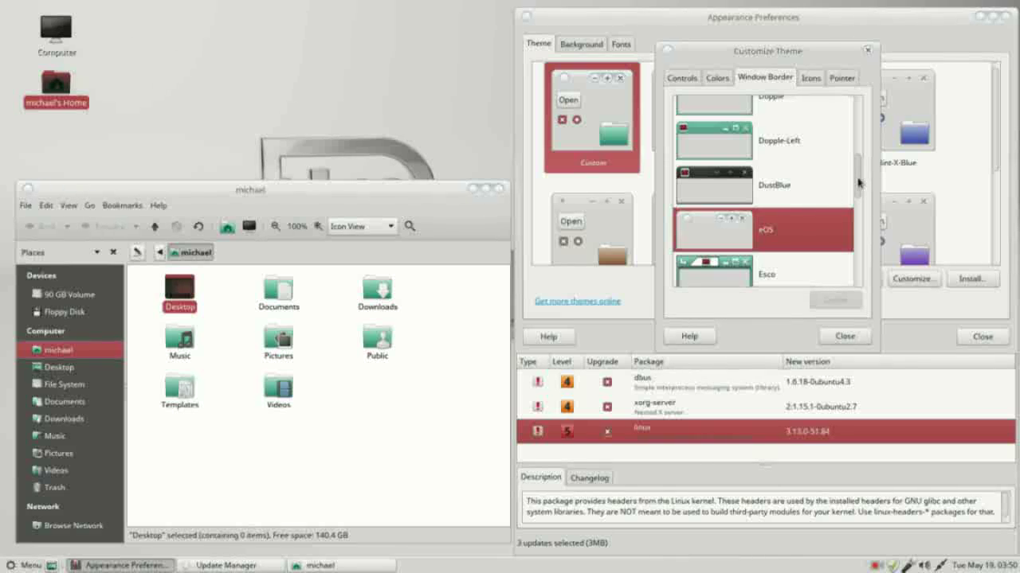
- Set the window border to WinMe and compare active and inactive title bars using the file manager and theme customization windows
{"action": "left_click_drag", "start_coordinate": [858, 179], "coordinate": [860, 275]}
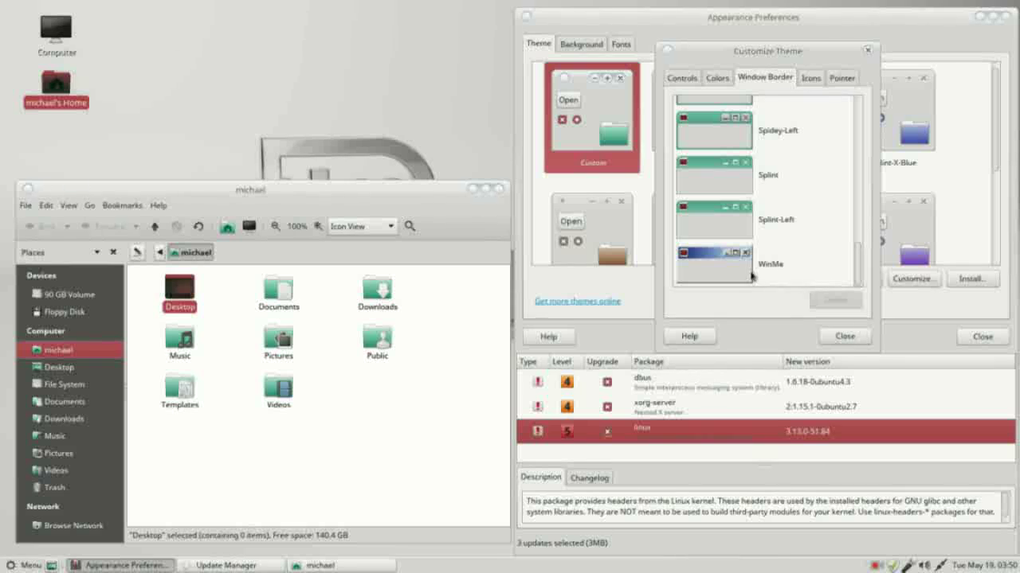
{"action": "left_click", "coordinate": [724, 273]}
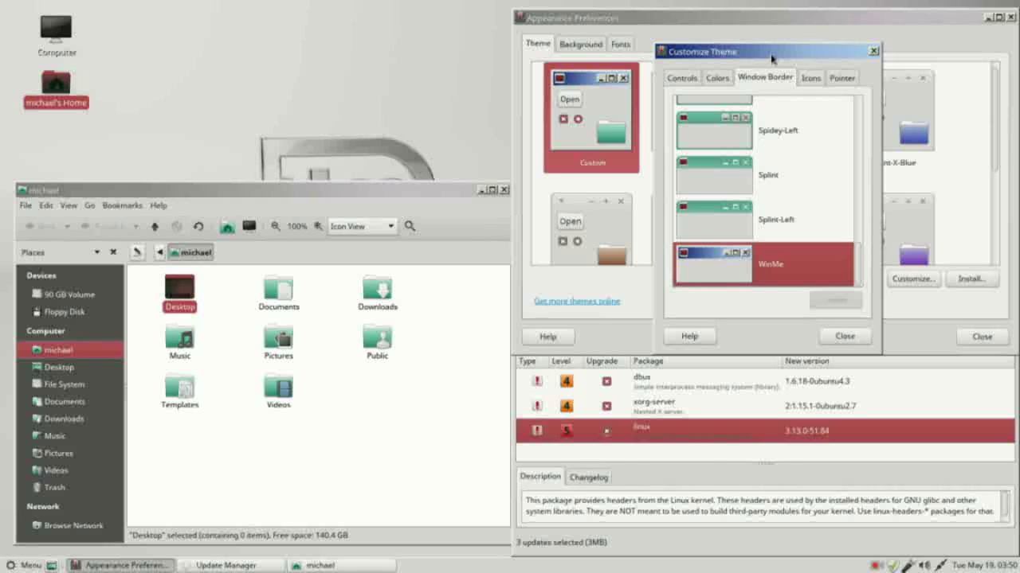
{"action": "left_click", "coordinate": [413, 188]}
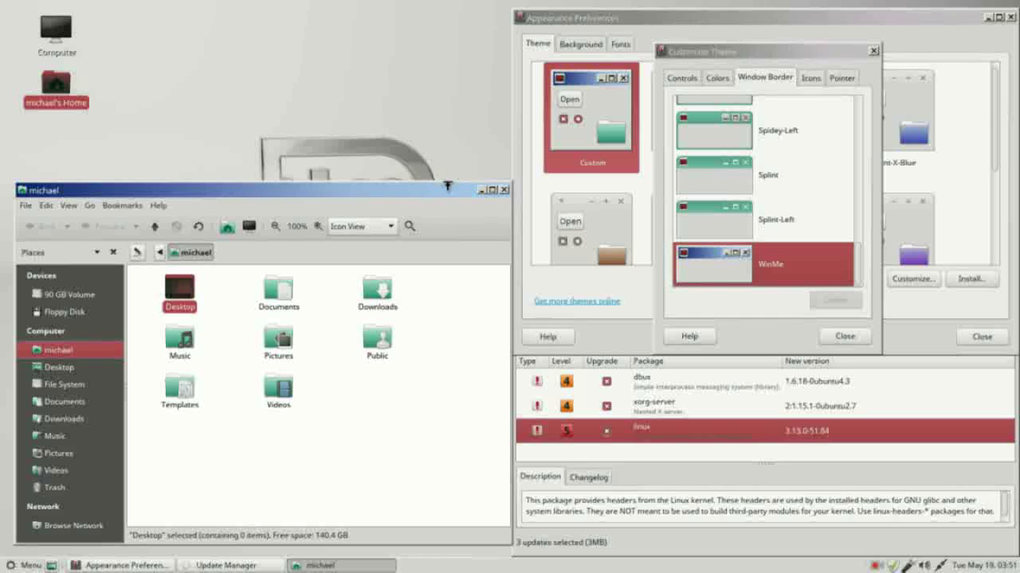
{"action": "left_click", "coordinate": [748, 54]}
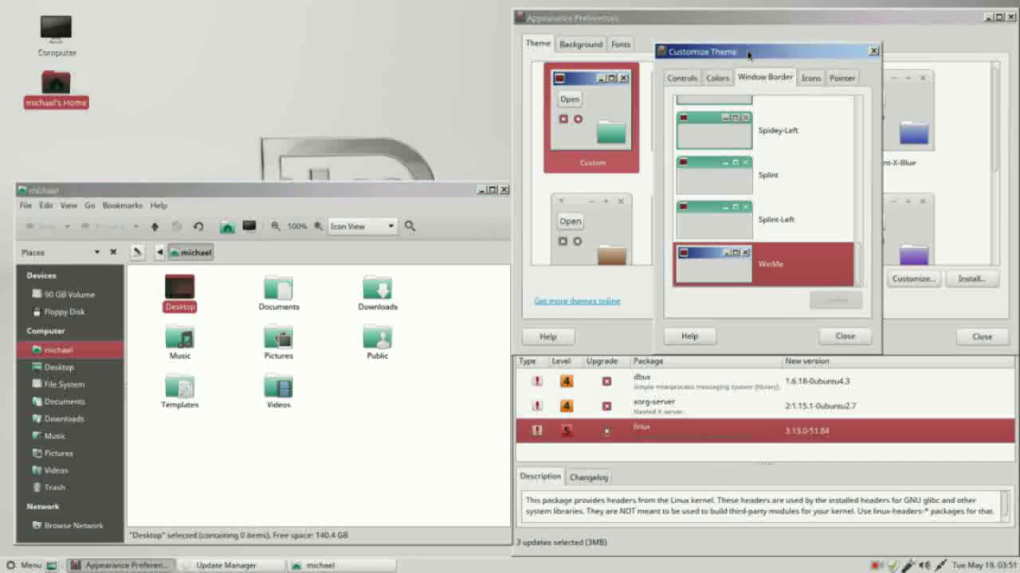
- Set the theme's tooltip background color to red
{"action": "left_click", "coordinate": [719, 82]}
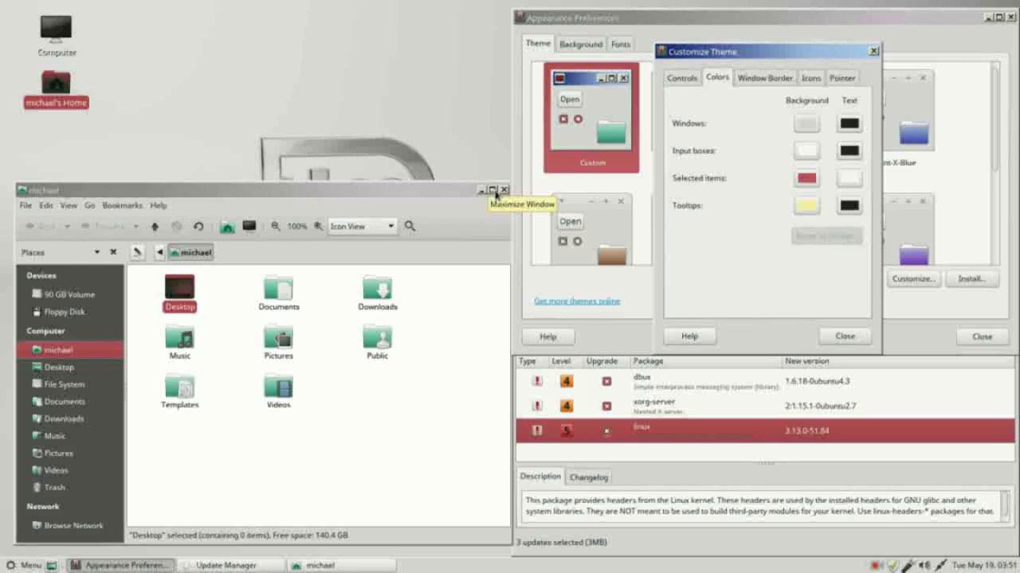
{"action": "left_click", "coordinate": [815, 208]}
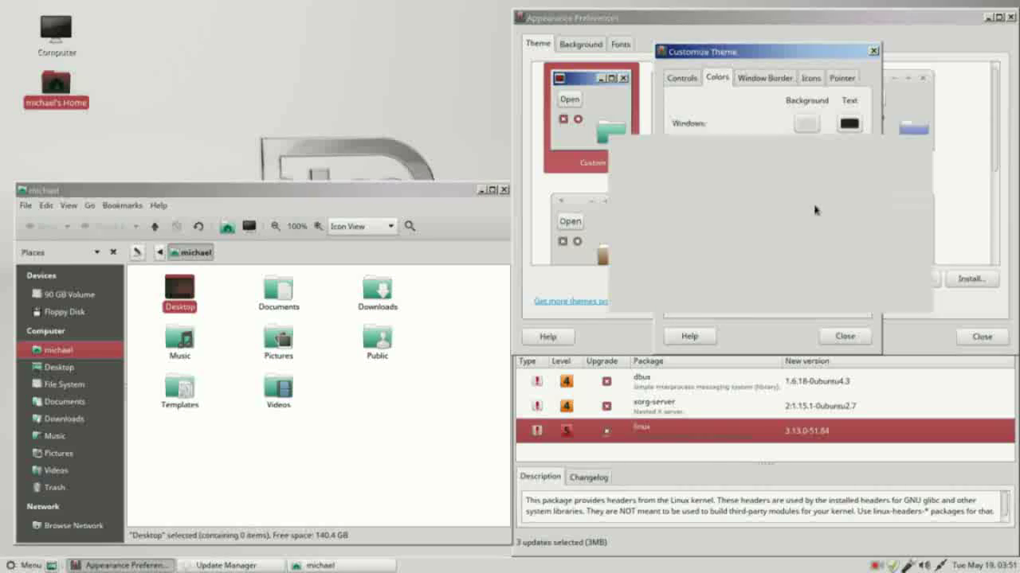
{"action": "triple_click", "coordinate": [828, 222]}
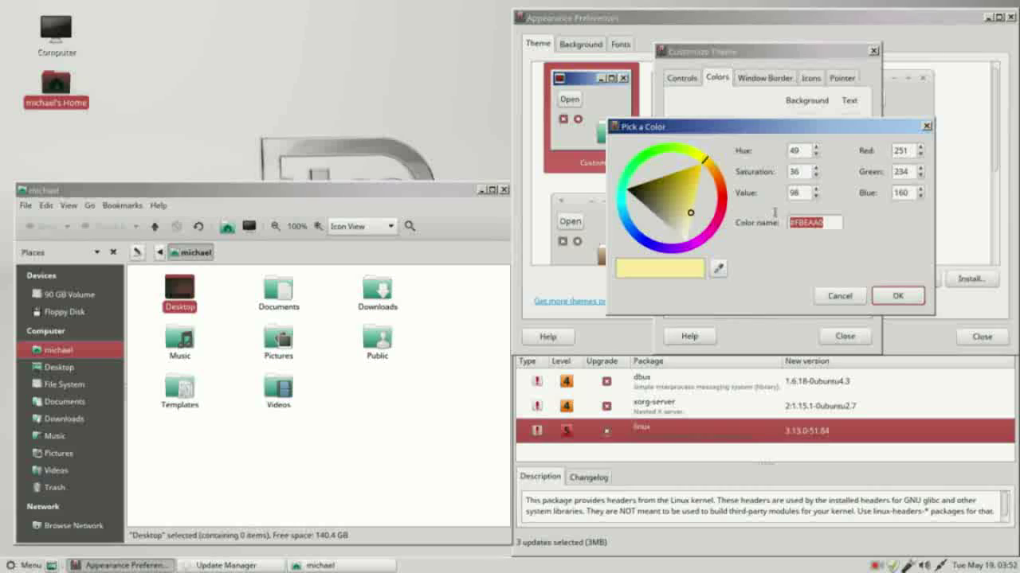
{"action": "type", "text": "red"}
{"action": "left_click", "coordinate": [898, 296]}
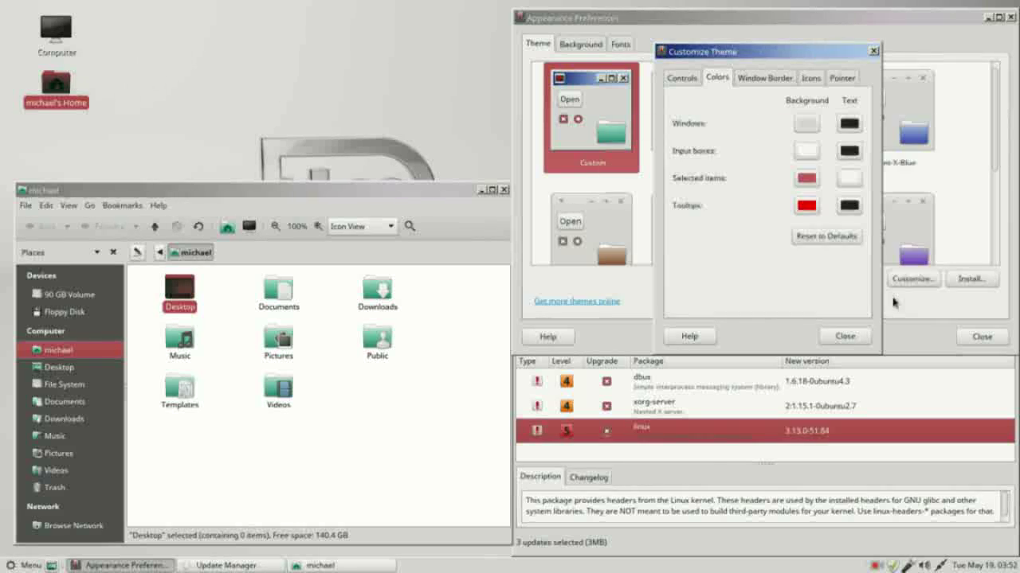
- Set the theme's tooltip text color to blue
{"action": "left_click", "coordinate": [847, 209]}
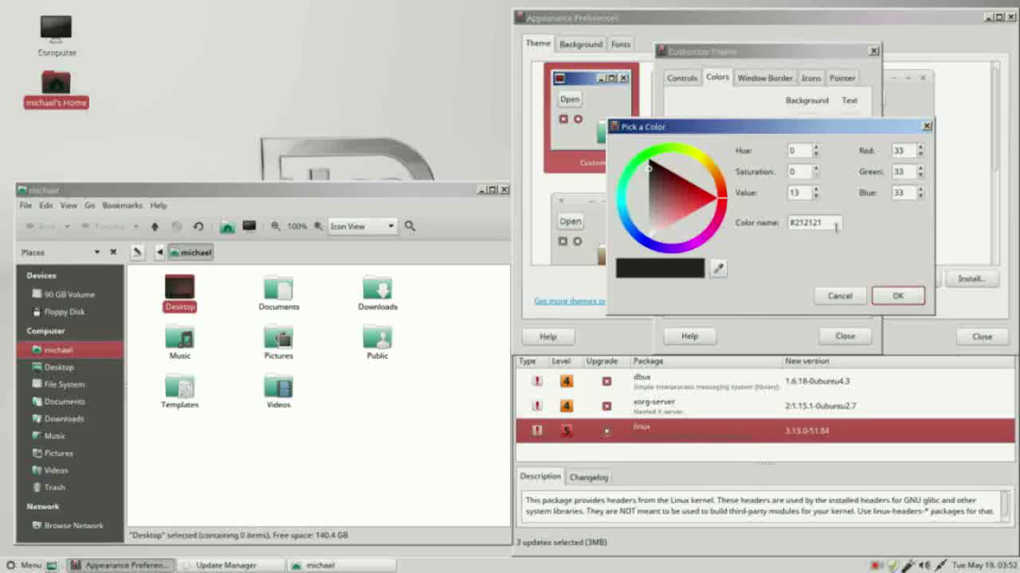
{"action": "left_click_drag", "start_coordinate": [836, 223], "coordinate": [780, 220]}
{"action": "type", "text": "blue"}
{"action": "left_click", "coordinate": [897, 296]}
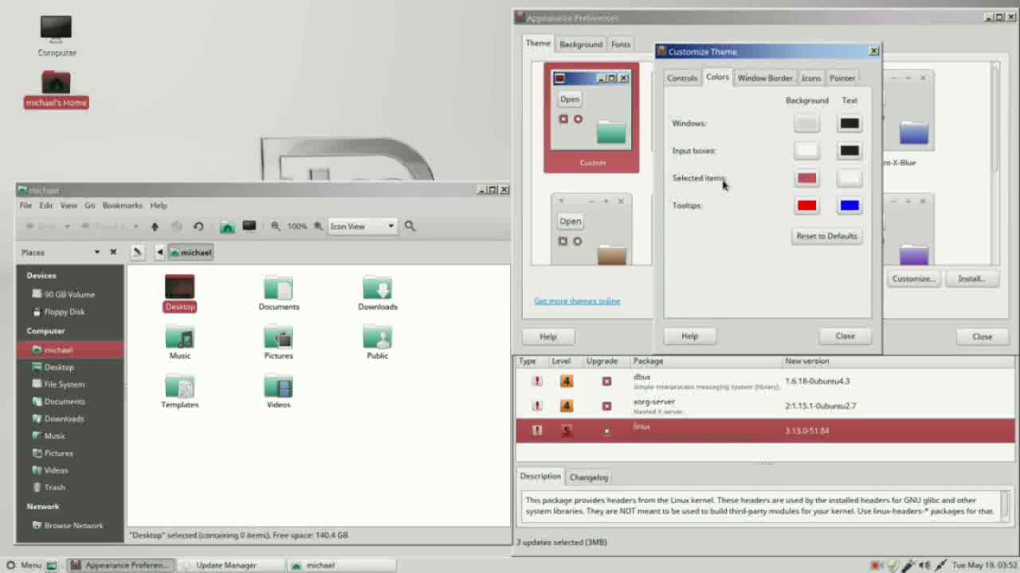
- Set the background color of selected items to purple
{"action": "left_click", "coordinate": [809, 179]}
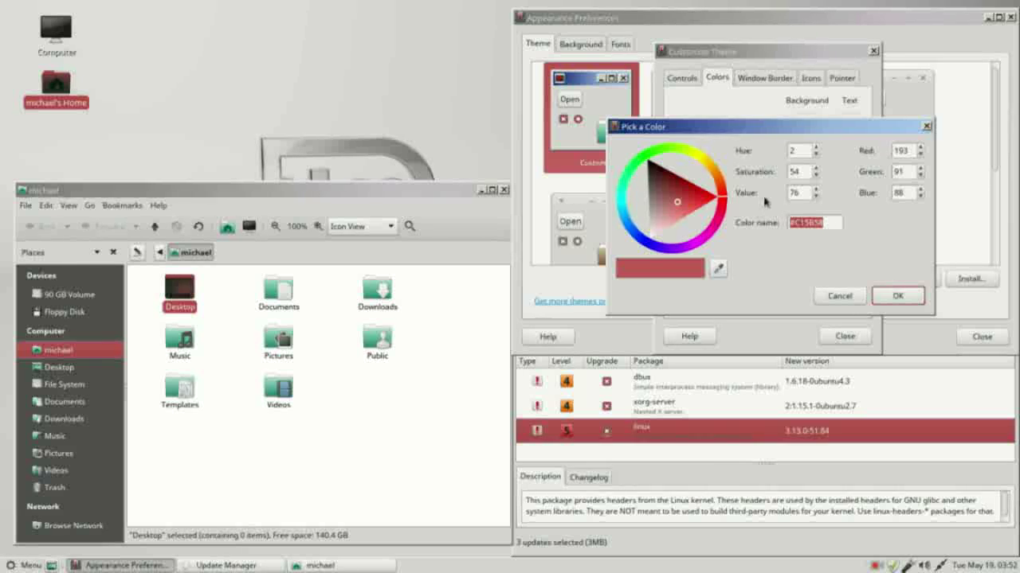
{"action": "type", "text": "purple"}
{"action": "left_click", "coordinate": [897, 298]}
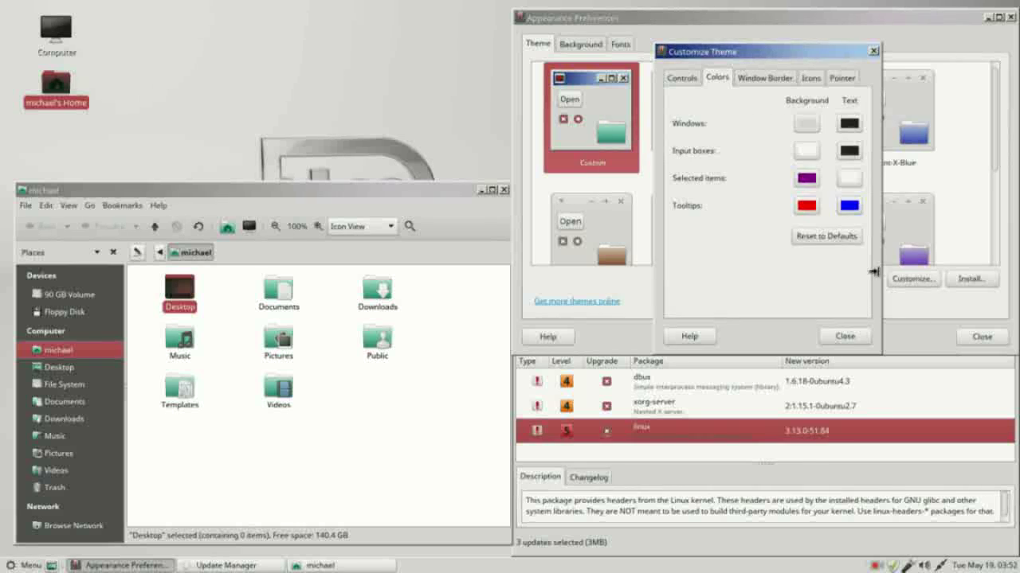
- Set the text color of selected items to green
{"action": "left_click", "coordinate": [850, 178]}
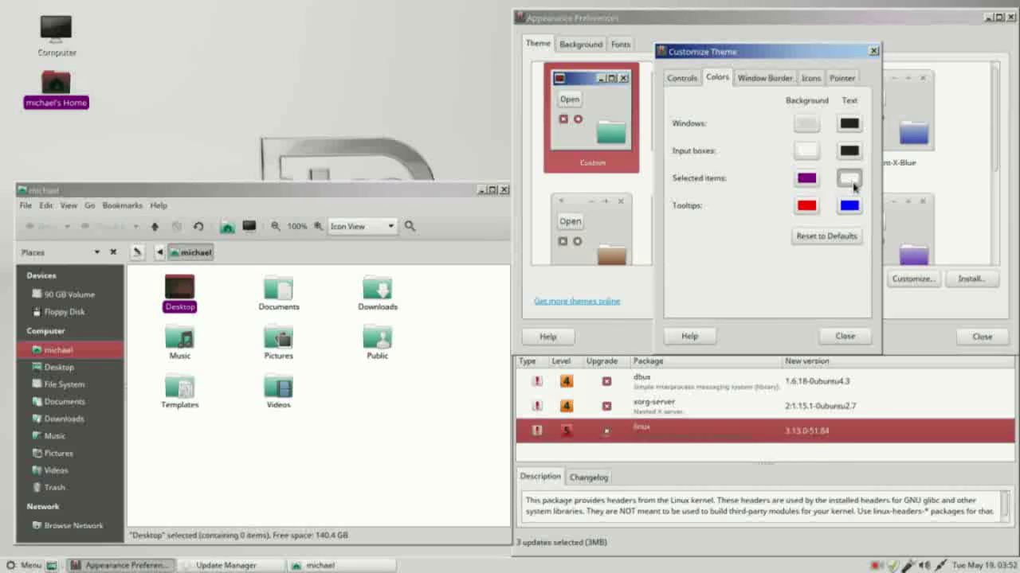
{"action": "left_click_drag", "start_coordinate": [835, 224], "coordinate": [765, 223]}
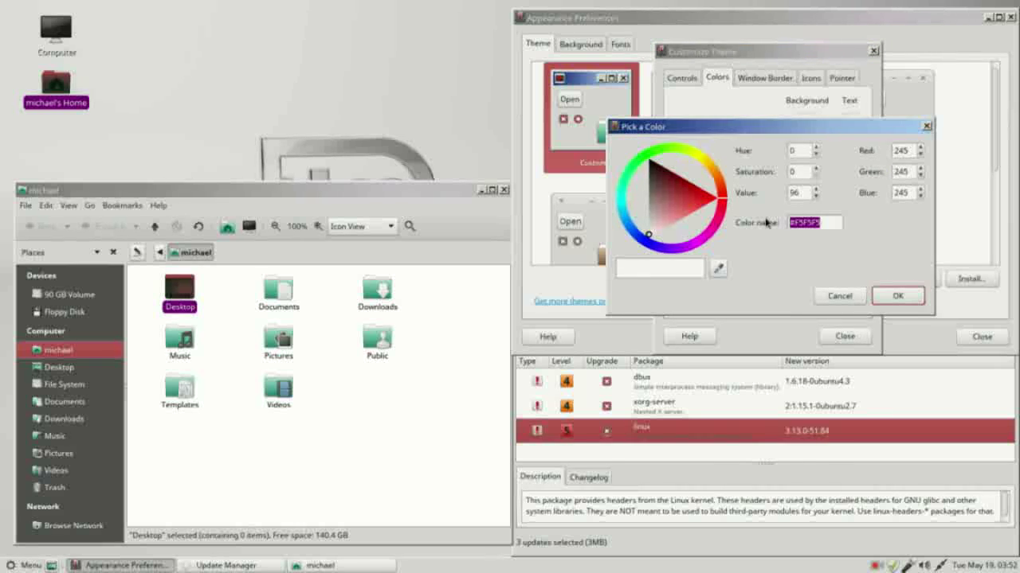
{"action": "type", "text": "green"}
{"action": "left_click", "coordinate": [897, 295]}
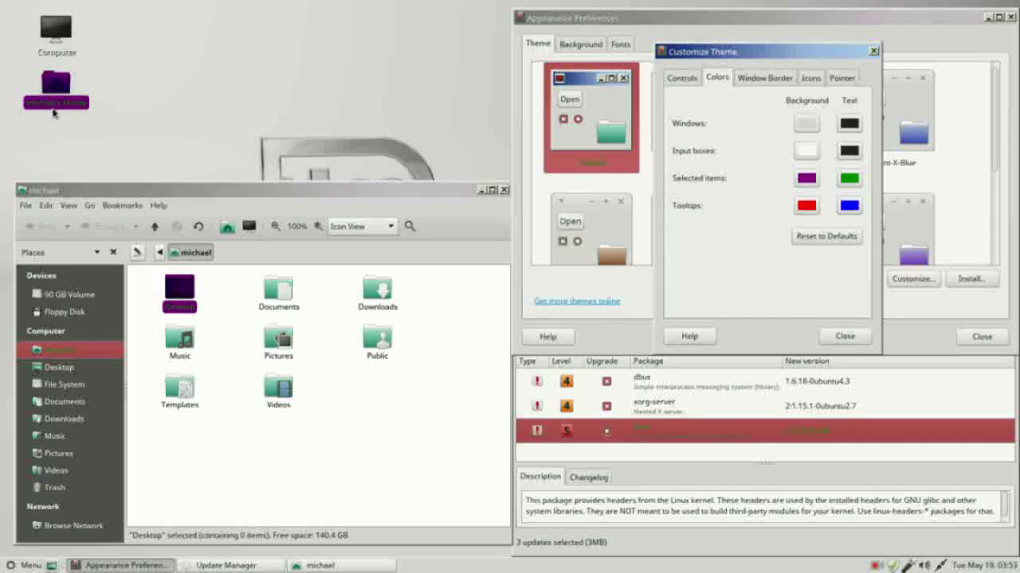
- Check the selection colors on the desktop icons, the update list and the home folder entry in the file manager's sidebar
{"action": "left_click", "coordinate": [65, 50]}
{"action": "left_click", "coordinate": [70, 104]}
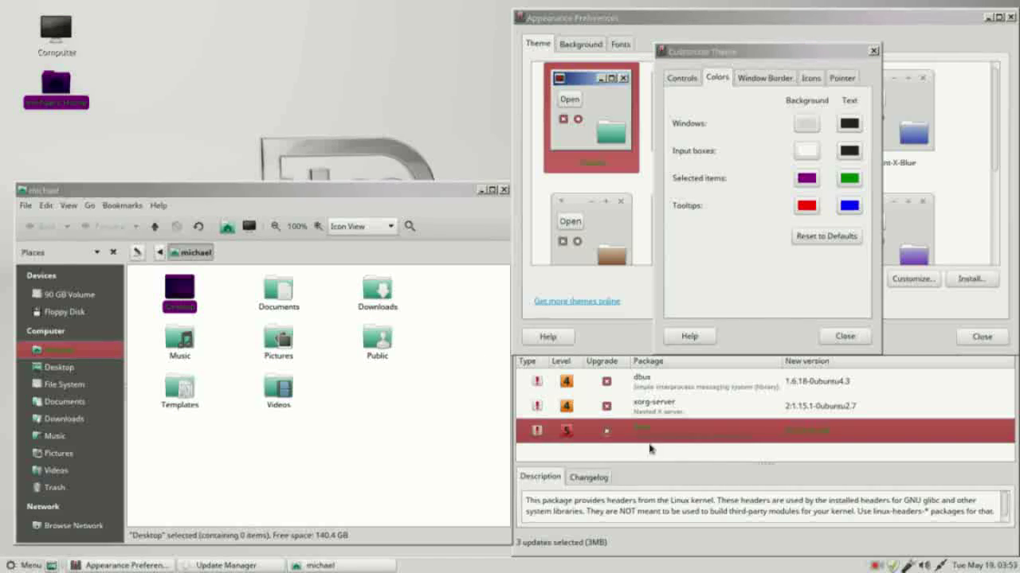
{"action": "mouse_move", "coordinate": [668, 437]}
{"action": "left_click", "coordinate": [76, 352]}
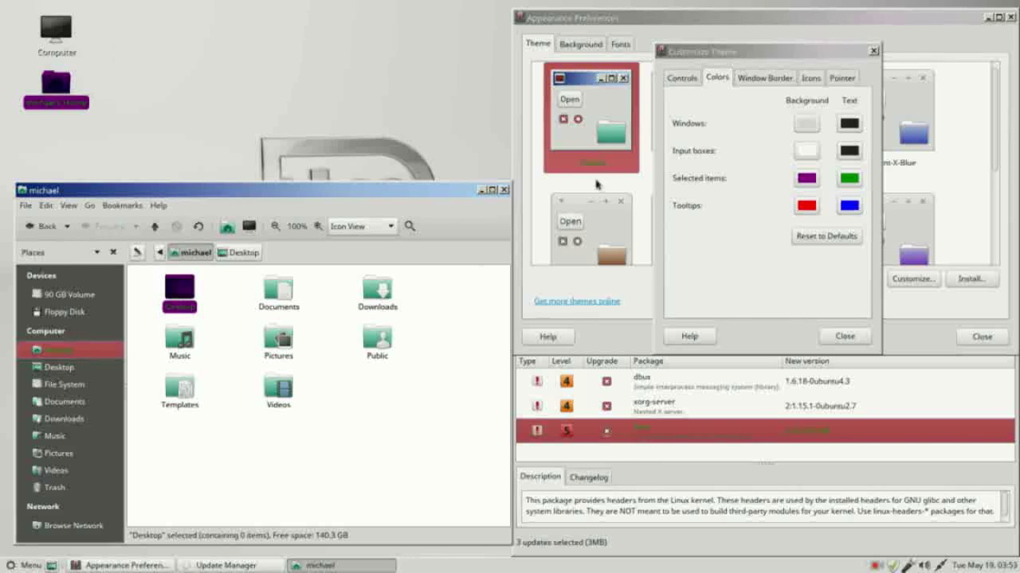
- Set the theme's controls to Clearlooks
{"action": "left_click", "coordinate": [681, 80]}
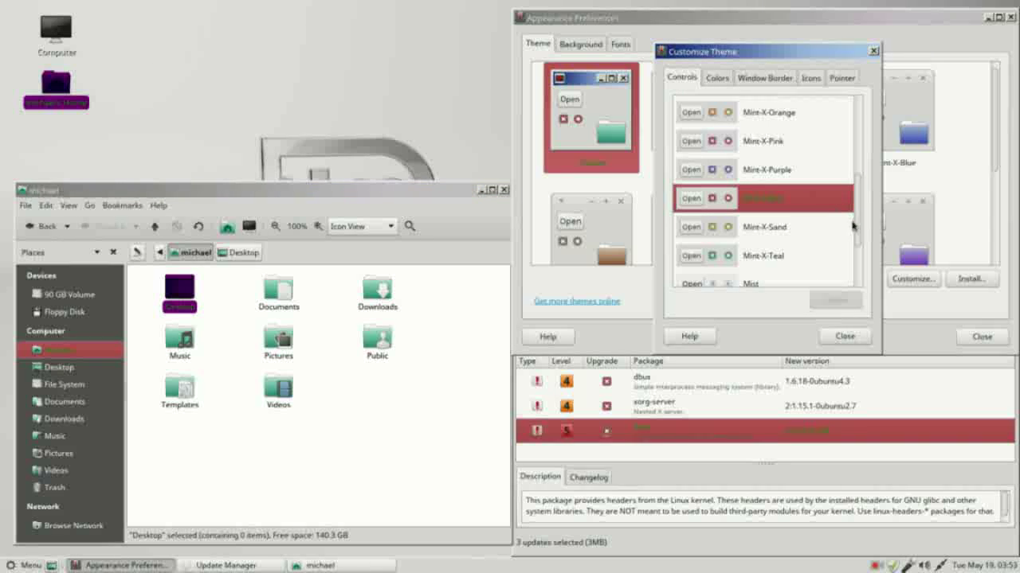
{"action": "left_click_drag", "start_coordinate": [855, 230], "coordinate": [860, 136]}
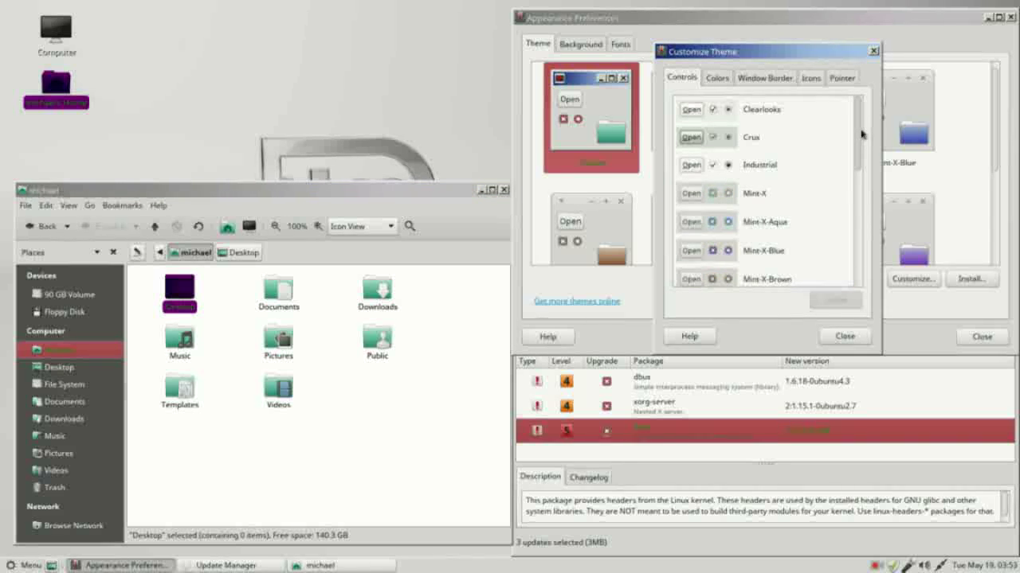
{"action": "left_click", "coordinate": [719, 112]}
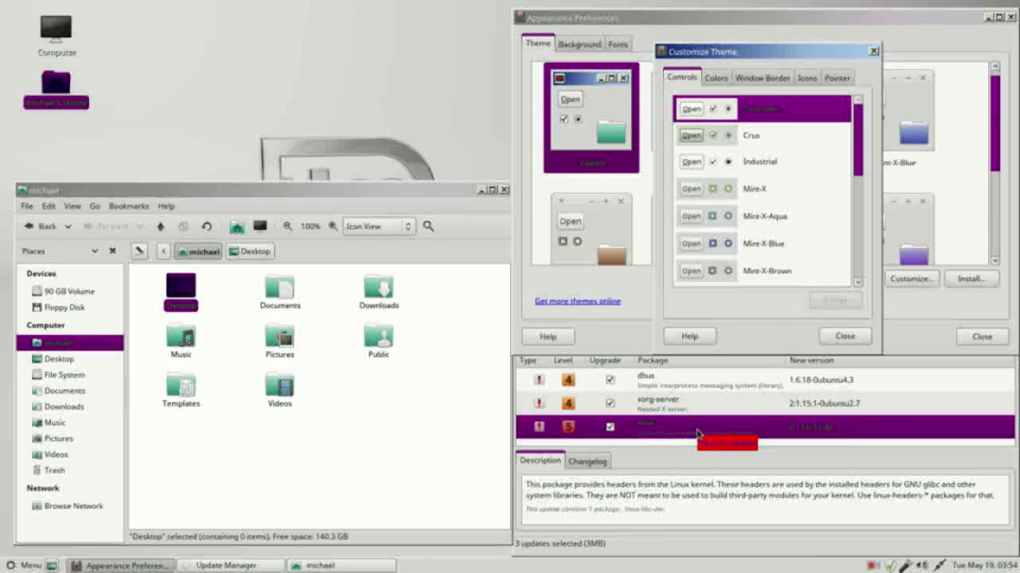
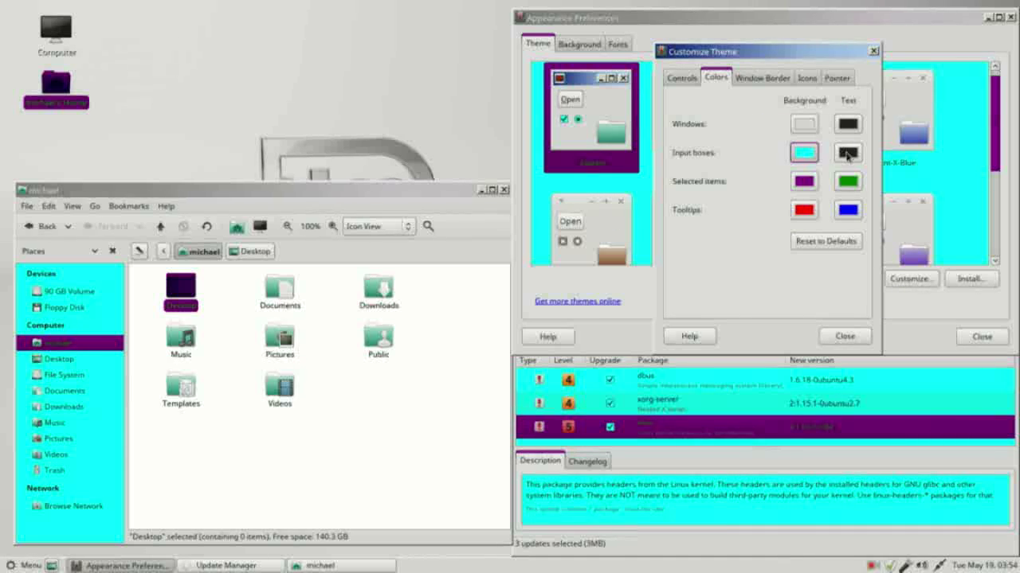
- Enter a named color for the text of input boxes
{"action": "left_click", "coordinate": [846, 154]}
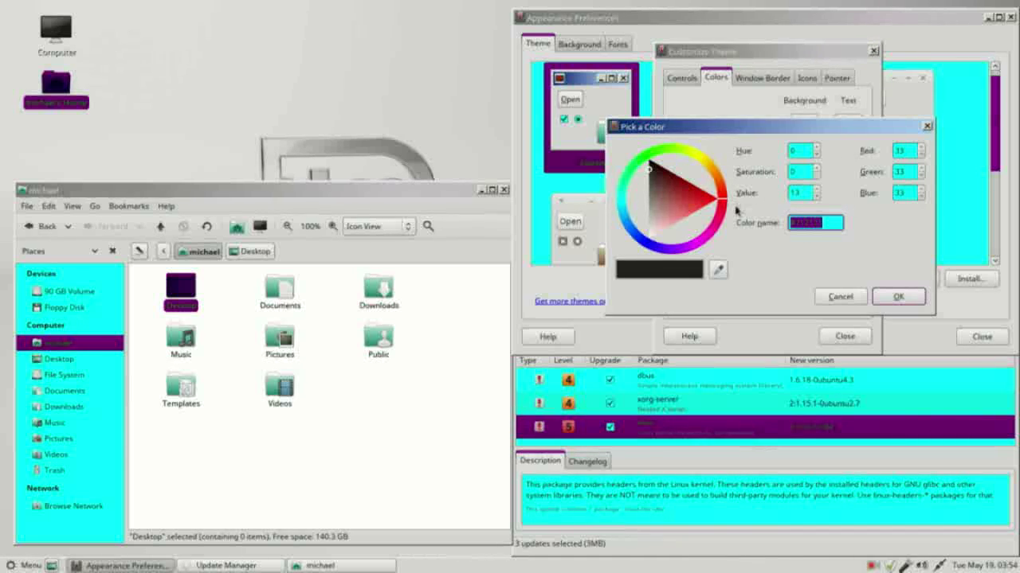
{"action": "type", "text": "yellow"}
{"action": "left_click", "coordinate": [899, 296]}
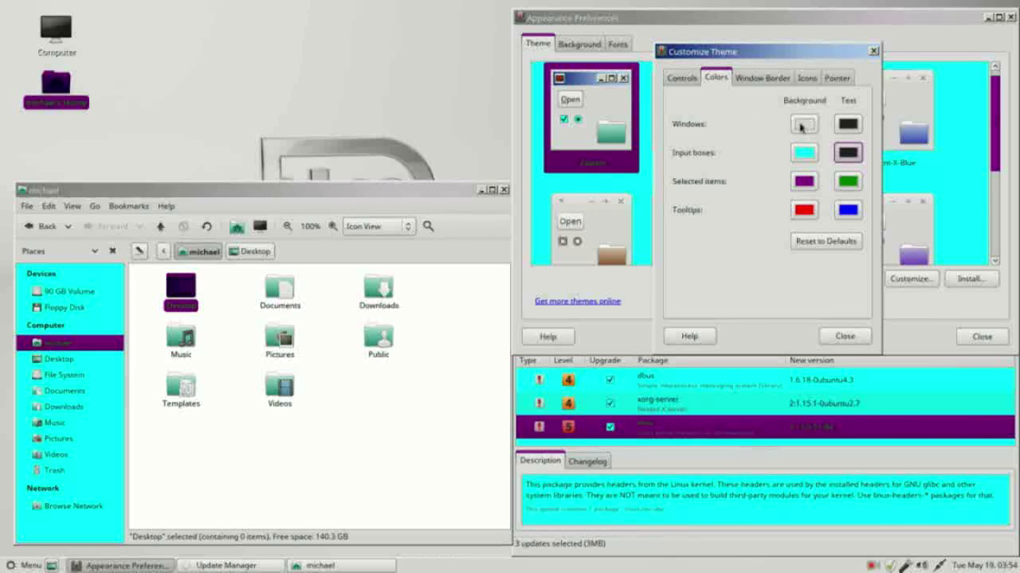
- Set the background color of windows to blue in the theme's colors
{"action": "left_click", "coordinate": [803, 125]}
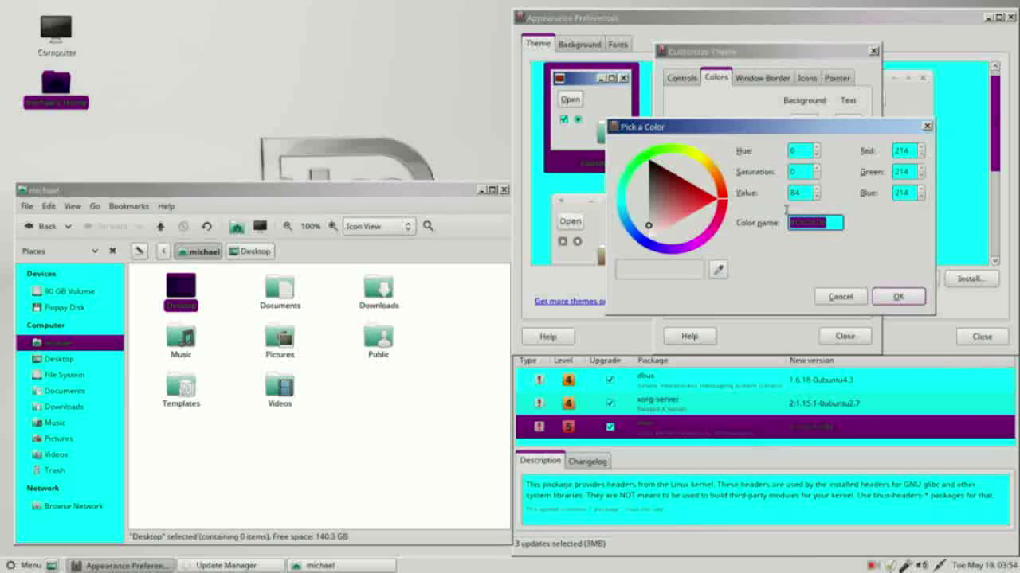
{"action": "type", "text": "blue"}
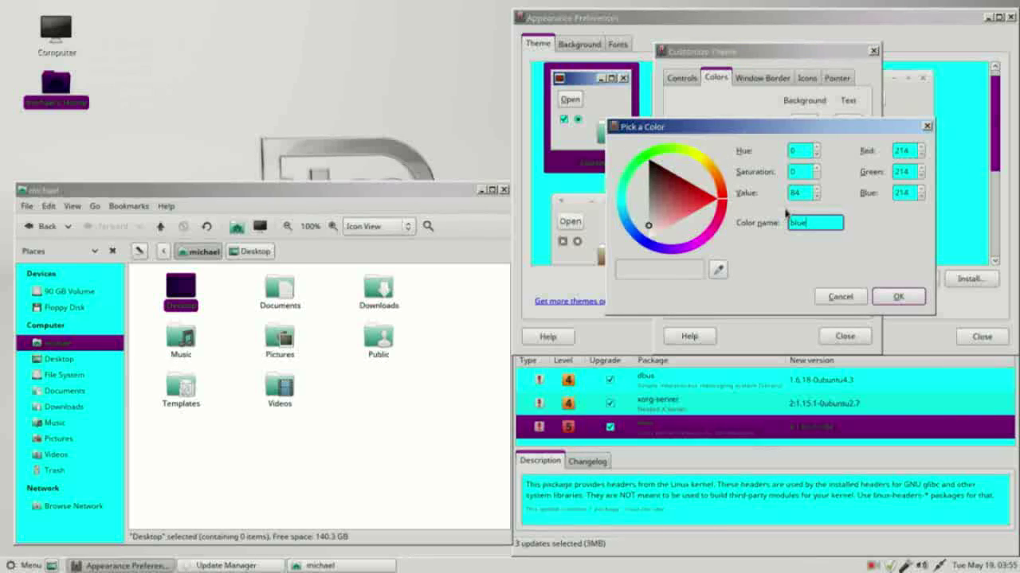
{"action": "left_click", "coordinate": [888, 300]}
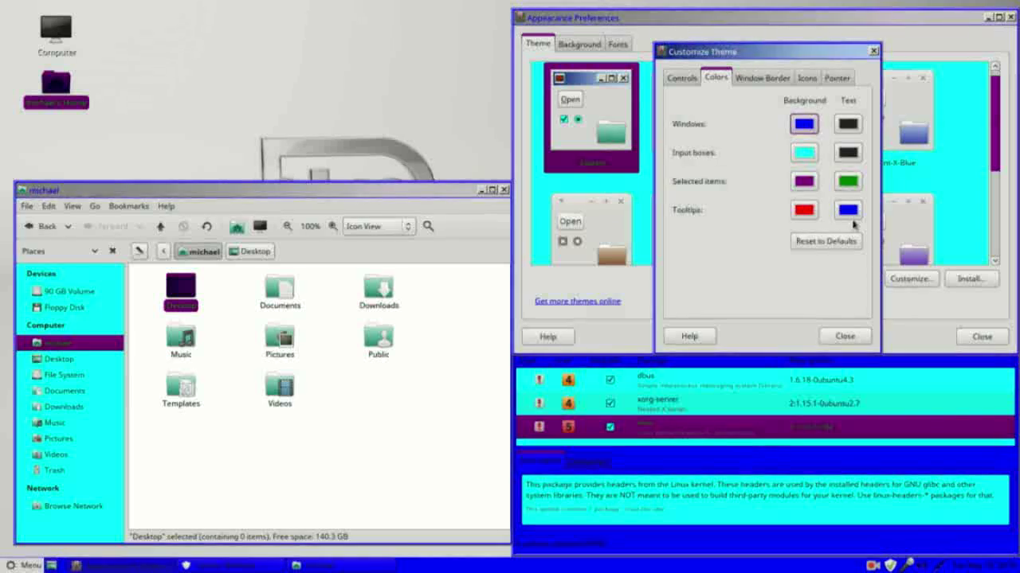
- Set the text color of windows to white in the theme's colors
{"action": "left_click", "coordinate": [851, 126]}
{"action": "triple_click", "coordinate": [831, 224]}
{"action": "type", "text": "whit"}
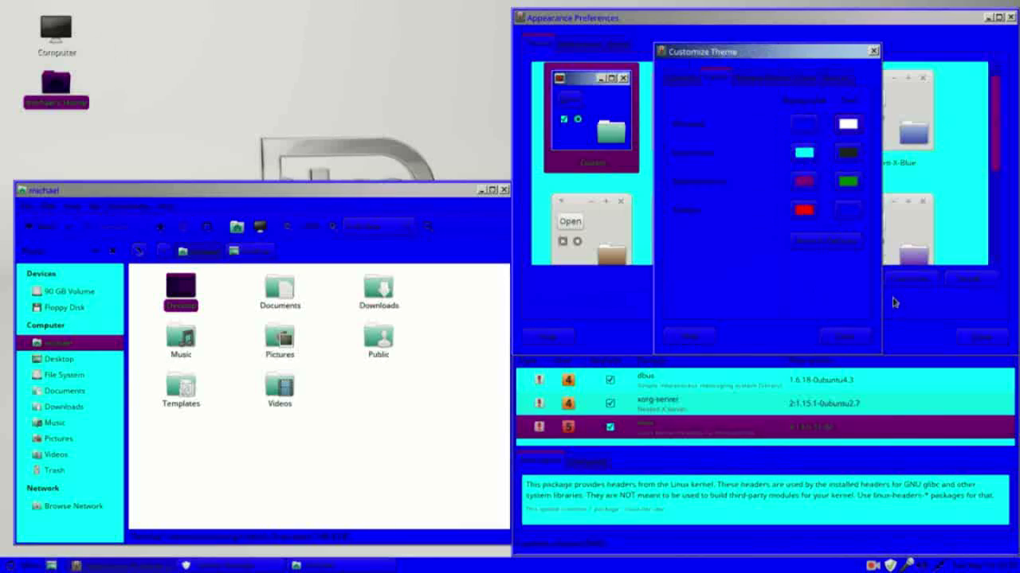
{"action": "left_click", "coordinate": [894, 299]}
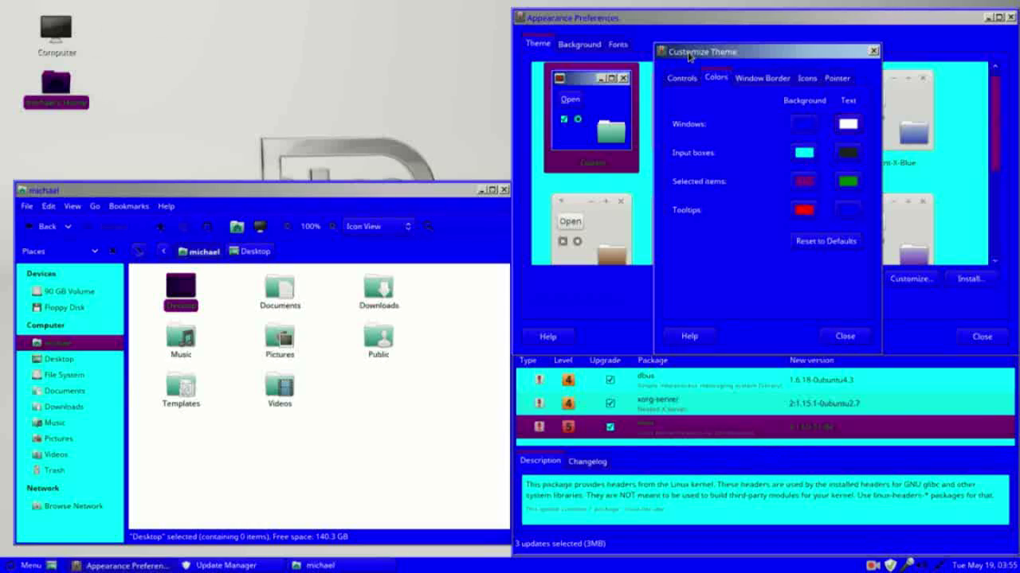
- Set the background color of windows to black (#000000) and close the theme customization
{"action": "left_click", "coordinate": [804, 128]}
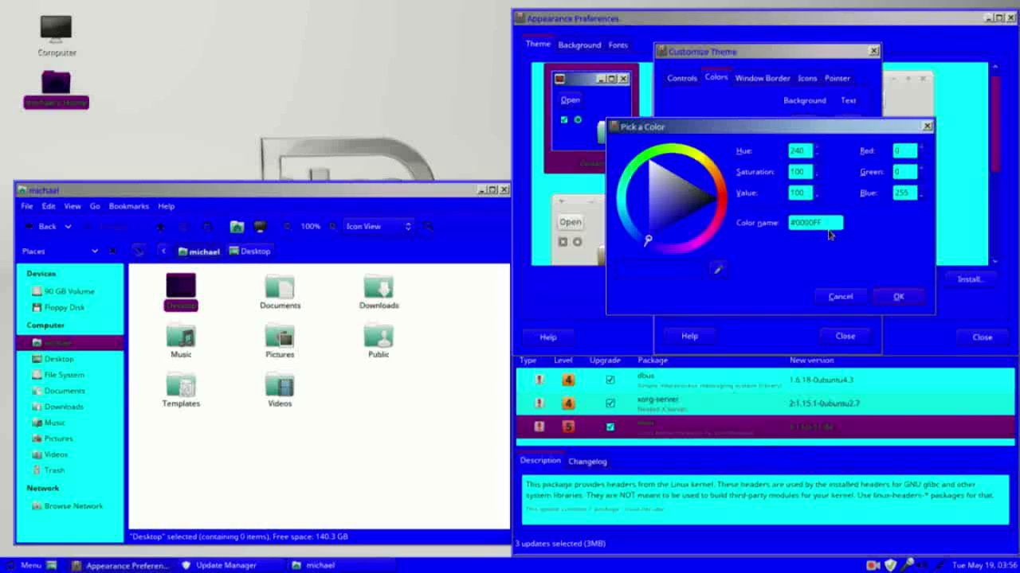
{"action": "left_click_drag", "start_coordinate": [828, 228], "coordinate": [765, 211]}
{"action": "type", "text": "#000000"}
{"action": "left_click", "coordinate": [898, 298]}
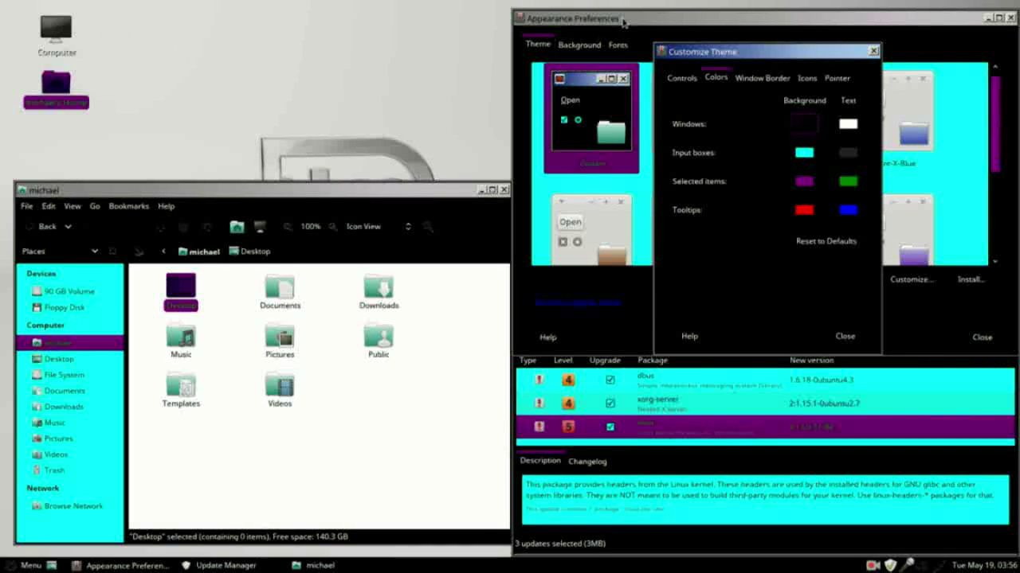
{"action": "left_click", "coordinate": [849, 339]}
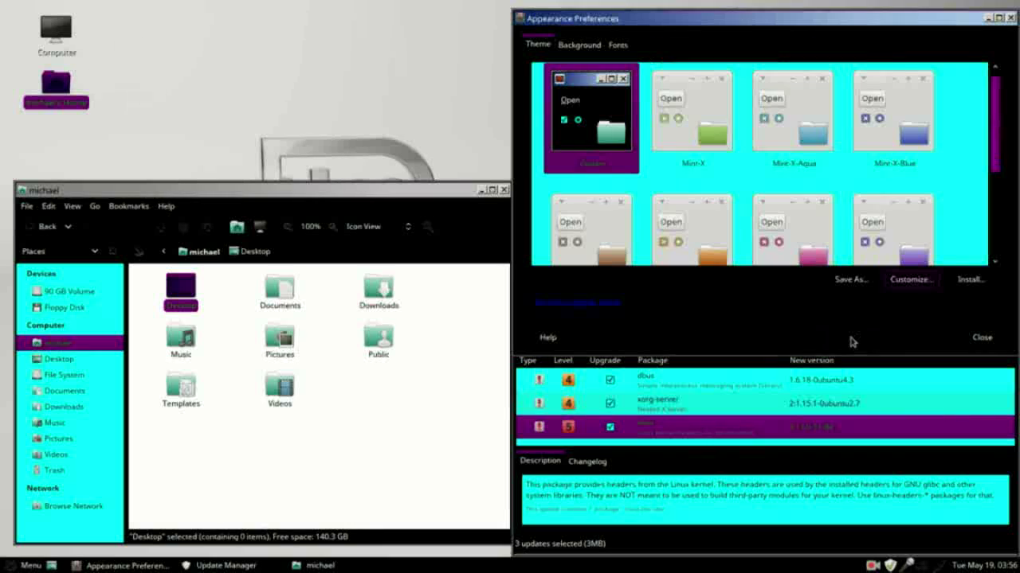
- Save the customized theme as TFCG1, overwriting the existing theme of that name
{"action": "left_click", "coordinate": [851, 280]}
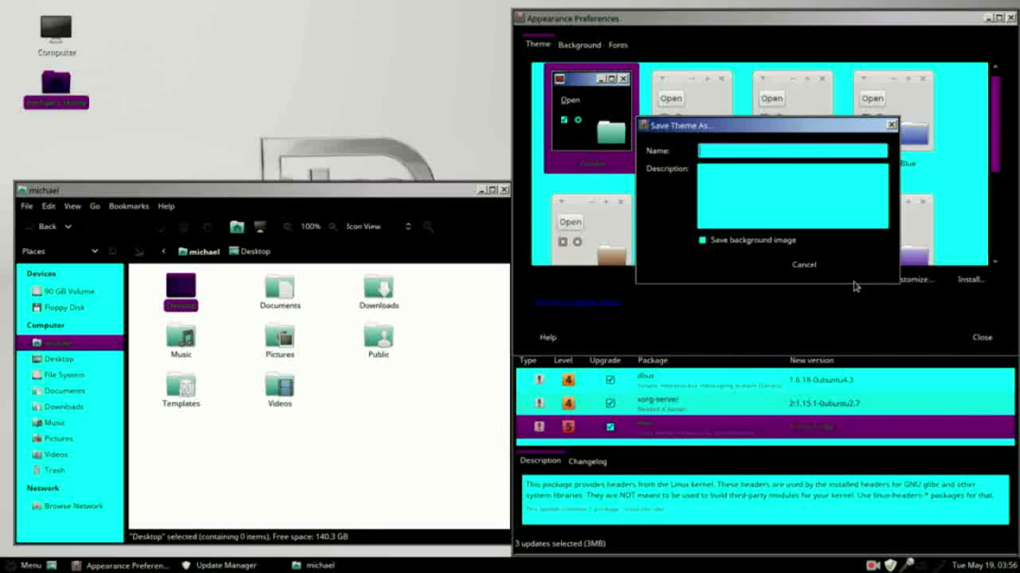
{"action": "type", "text": "TFCG1"}
{"action": "left_click", "coordinate": [857, 269]}
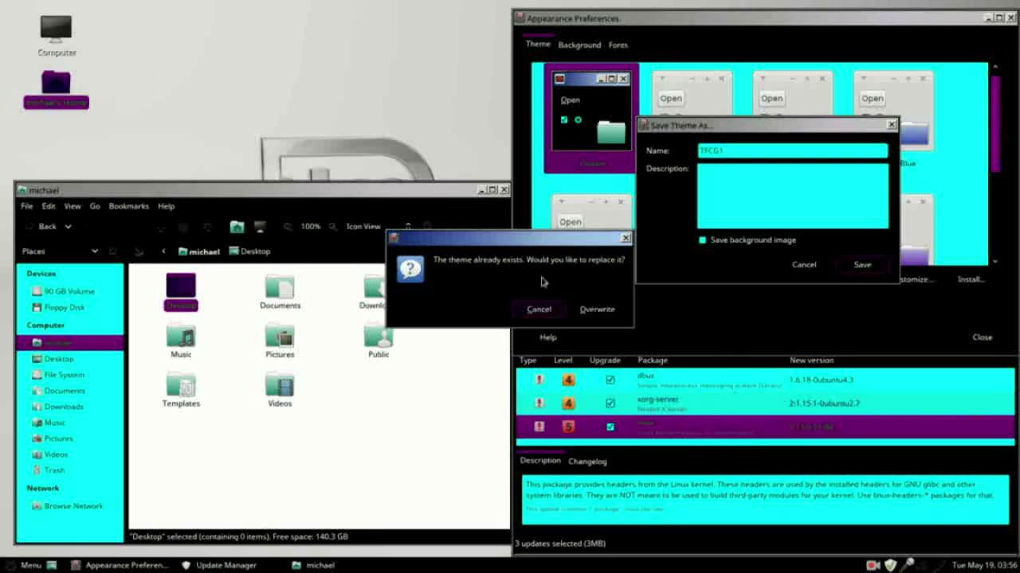
{"action": "left_click", "coordinate": [598, 311]}
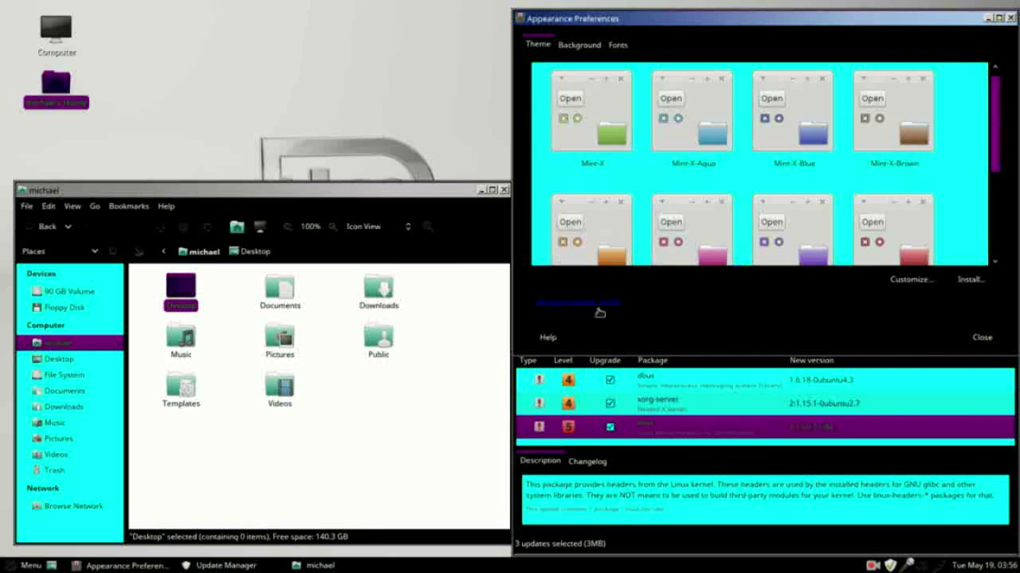
- Try to apply the saved TFCG1 theme from the end of the theme list
{"action": "left_click_drag", "start_coordinate": [997, 145], "coordinate": [998, 257]}
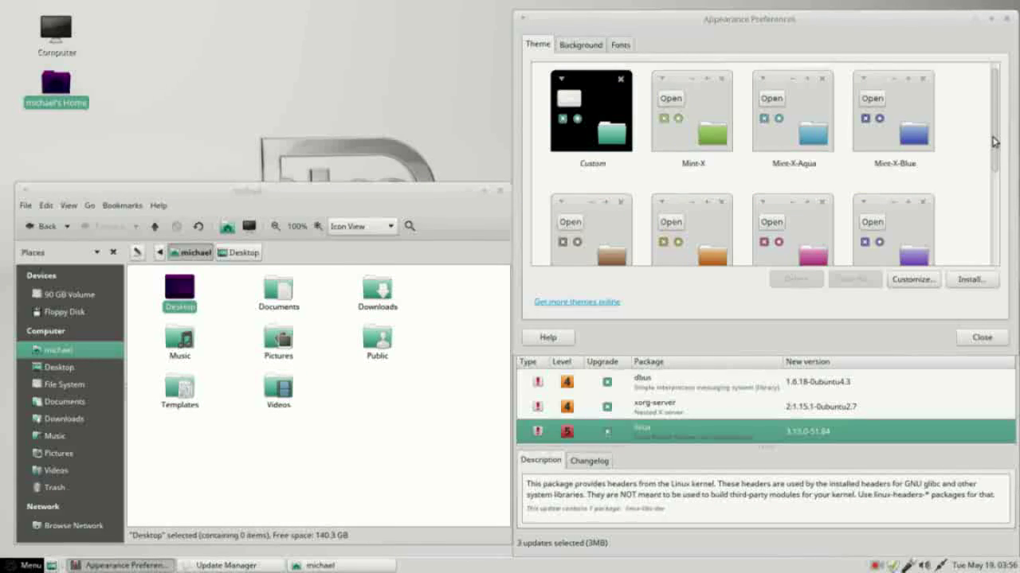
{"action": "left_click_drag", "start_coordinate": [995, 136], "coordinate": [995, 236]}
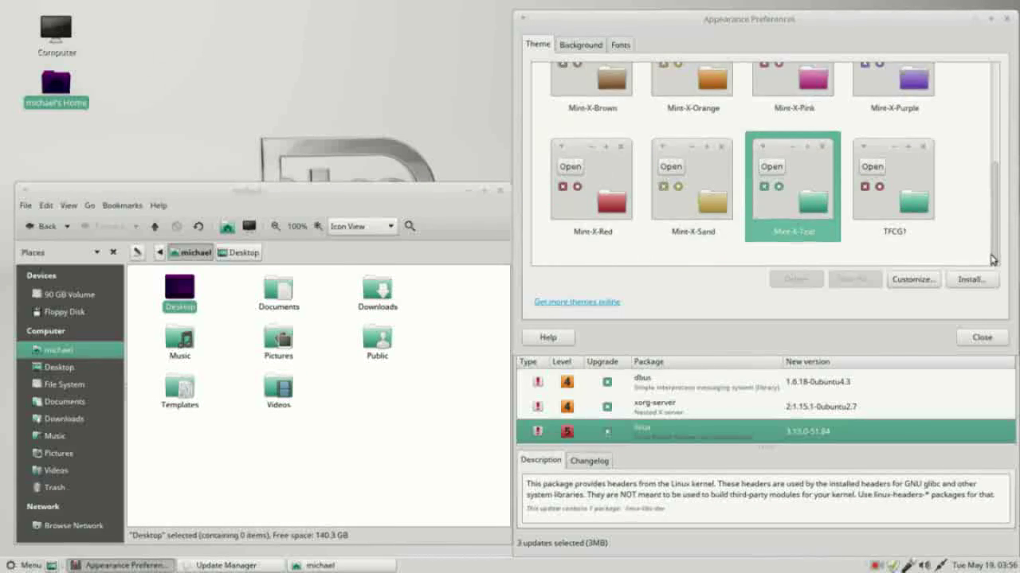
{"action": "left_click", "coordinate": [897, 176]}
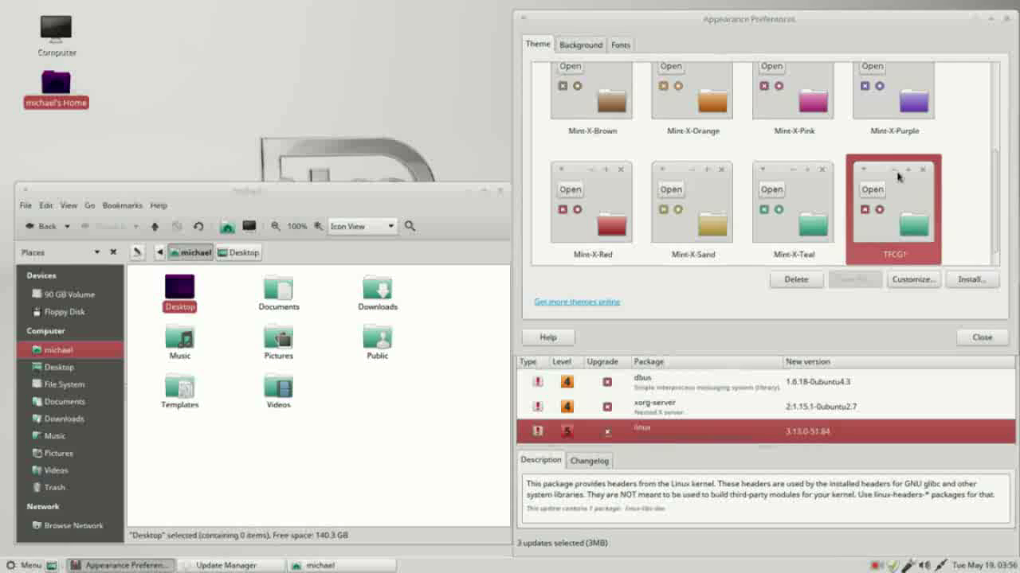
- Close and reopen the appearance preferences from the desktop, place the window above the update list, and show the themes
{"action": "left_click", "coordinate": [1007, 18]}
{"action": "right_click", "coordinate": [781, 116]}
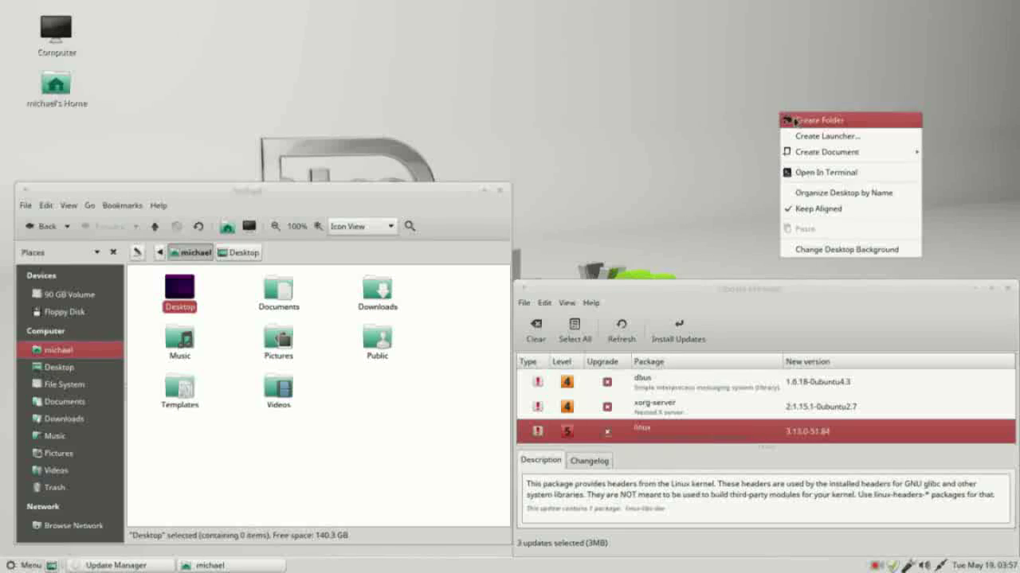
{"action": "left_click", "coordinate": [829, 251]}
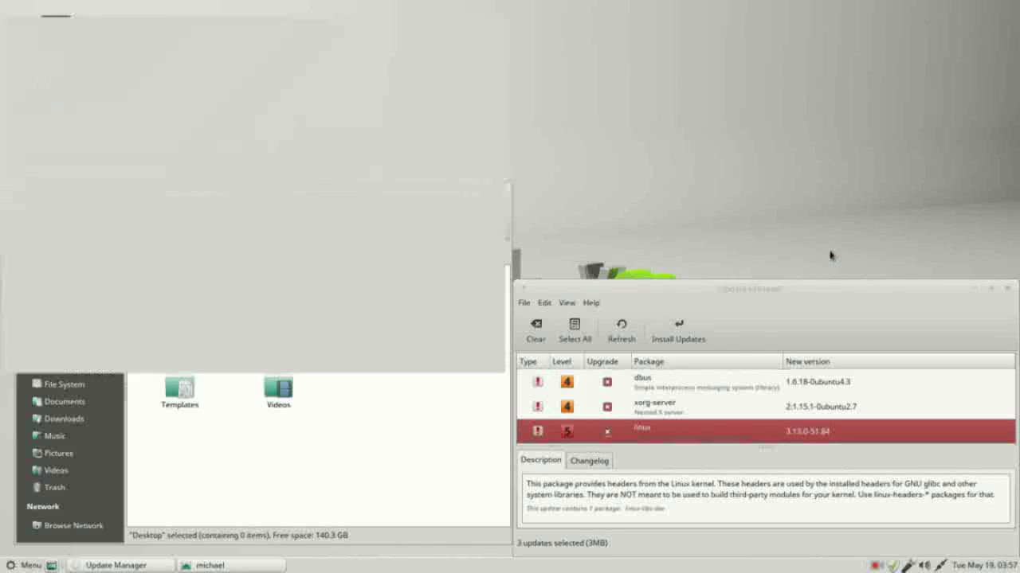
{"action": "left_click_drag", "start_coordinate": [195, 14], "coordinate": [708, 17]}
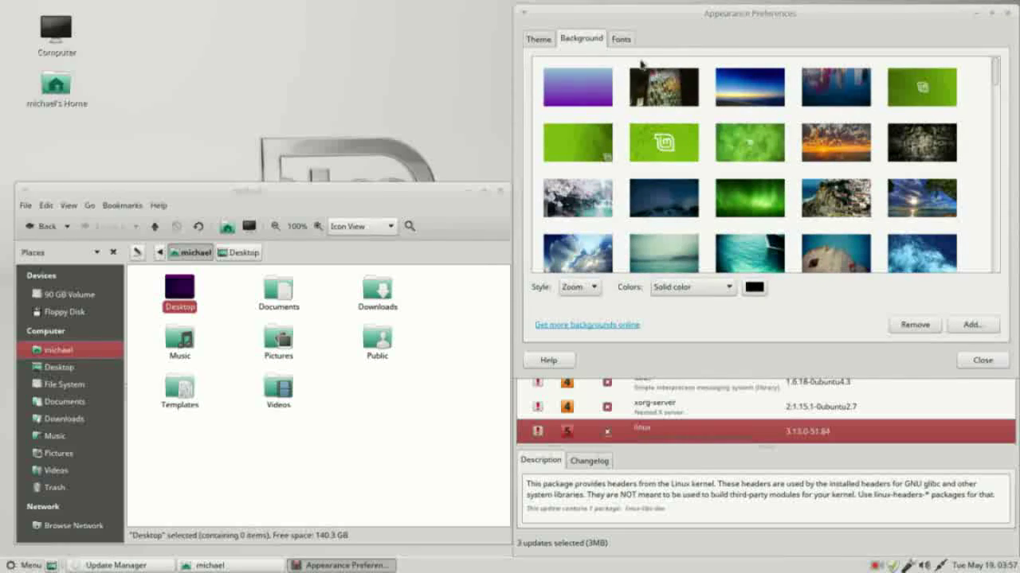
{"action": "left_click", "coordinate": [541, 40]}
- Apply the saved TFCG1 theme to the desktop and switch from it to the Mint-X theme
{"action": "scroll", "coordinate": [992, 110], "scroll_direction": "down", "scroll_amount": 3}
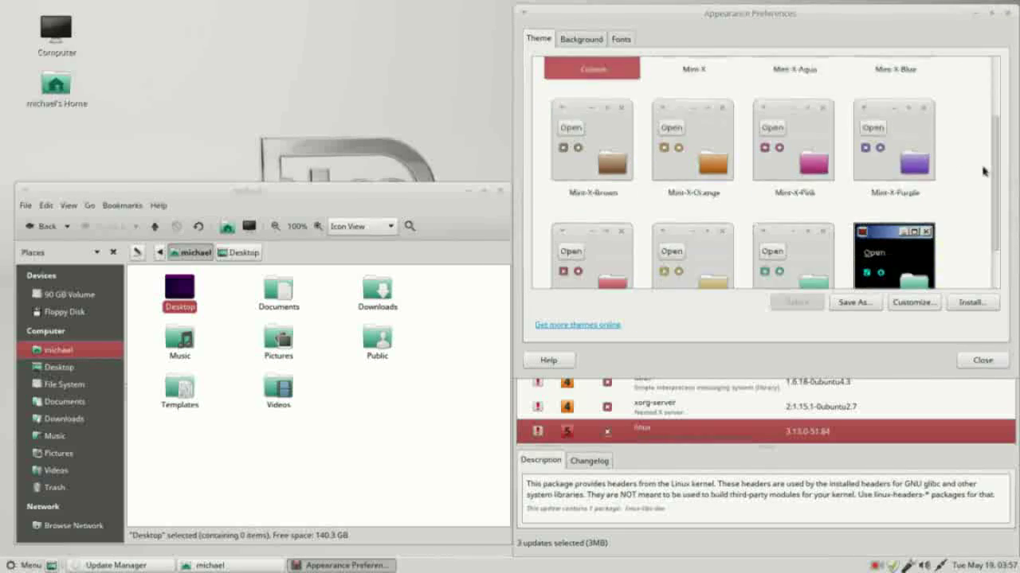
{"action": "scroll", "coordinate": [902, 199], "scroll_direction": "up", "scroll_amount": 3}
{"action": "scroll", "coordinate": [903, 199], "scroll_direction": "down", "scroll_amount": 3}
{"action": "left_click", "coordinate": [903, 199]}
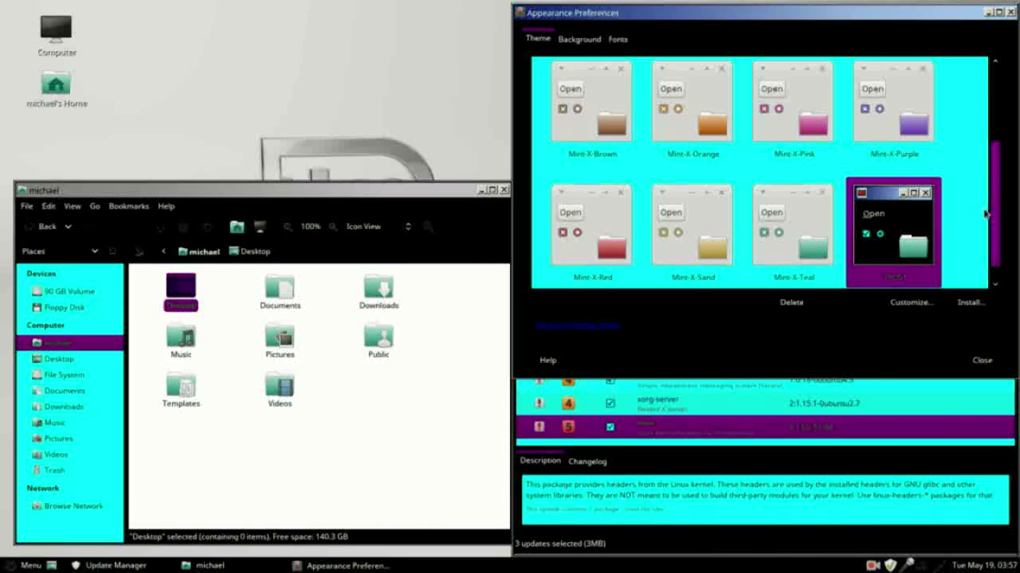
{"action": "left_click_drag", "start_coordinate": [988, 216], "coordinate": [1003, 133]}
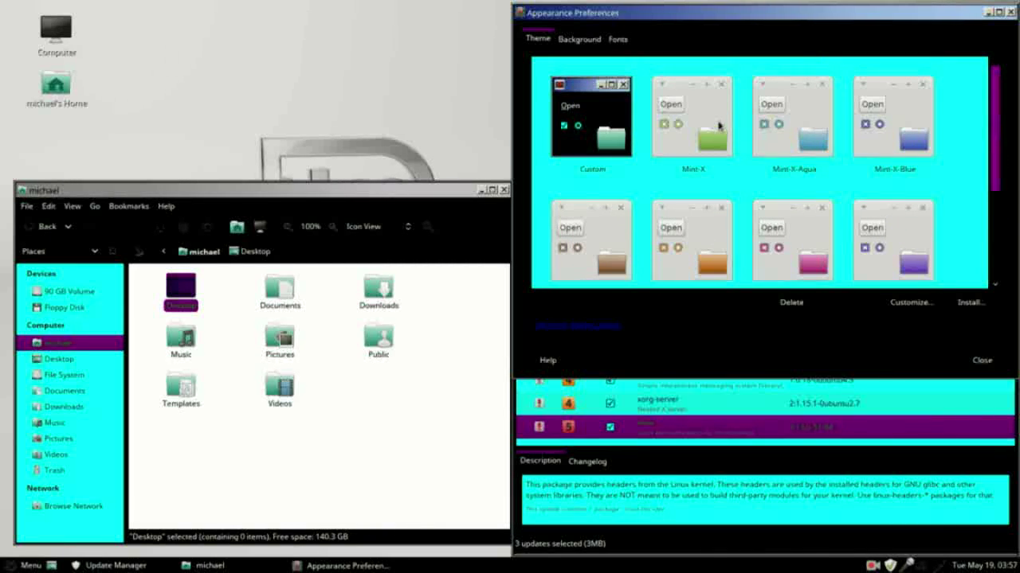
{"action": "left_click", "coordinate": [711, 113]}
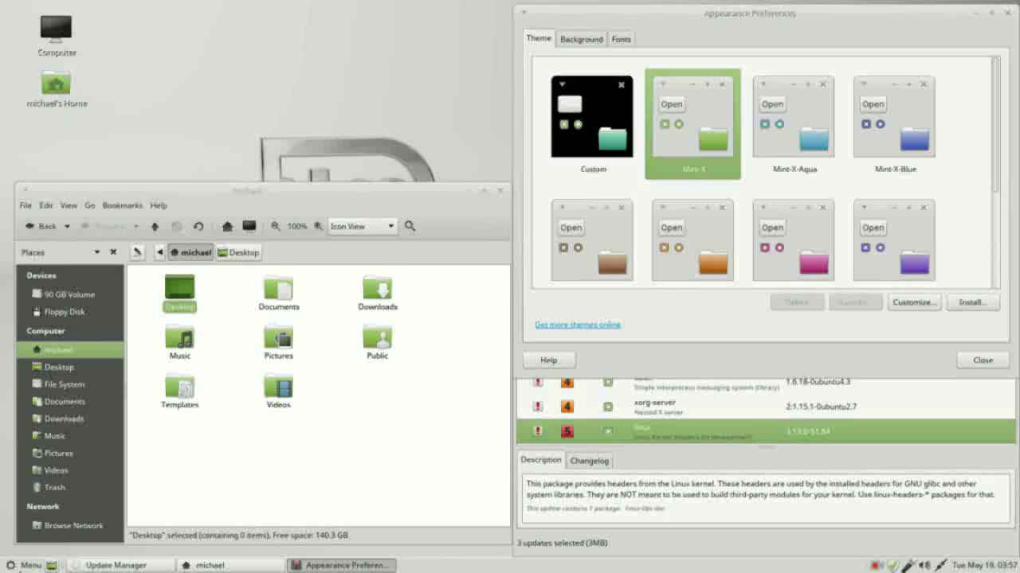
- Launch the Software Manager and enter the account password to authorize administrative tasks
{"action": "left_click", "coordinate": [24, 566]}
{"action": "left_click", "coordinate": [55, 421]}
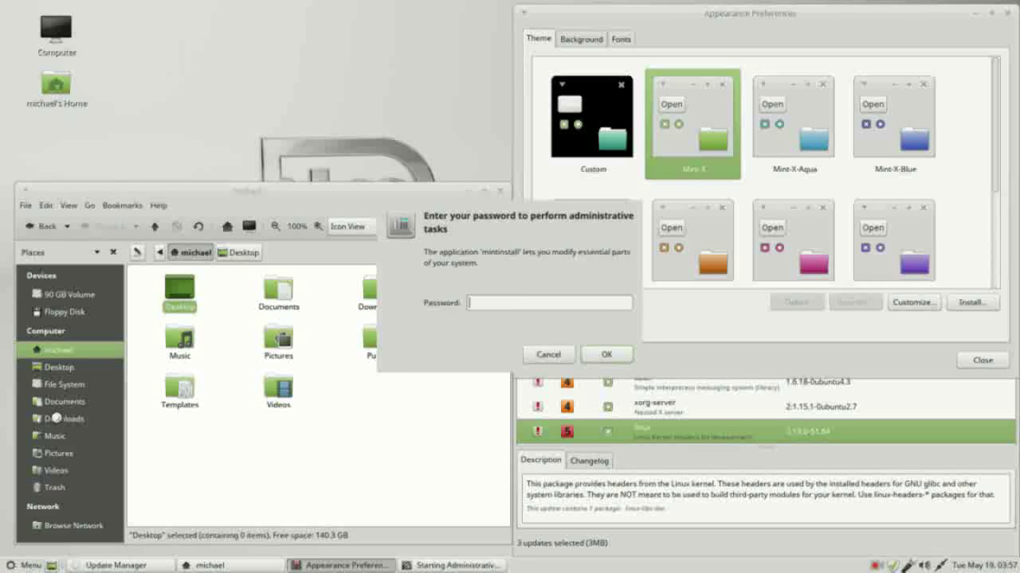
{"action": "type", "text": "••••••••"}
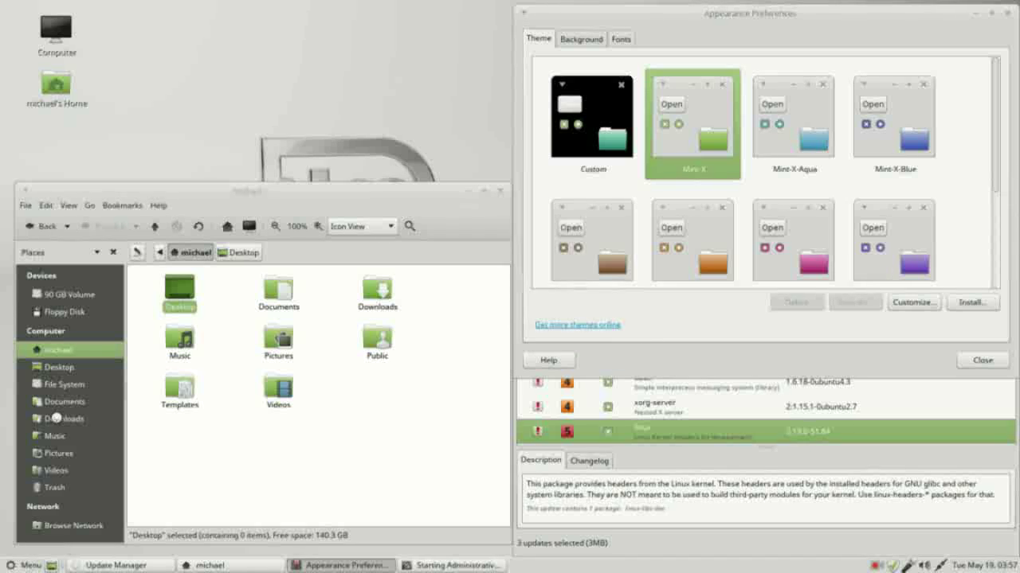
{"action": "key", "text": "Return"}
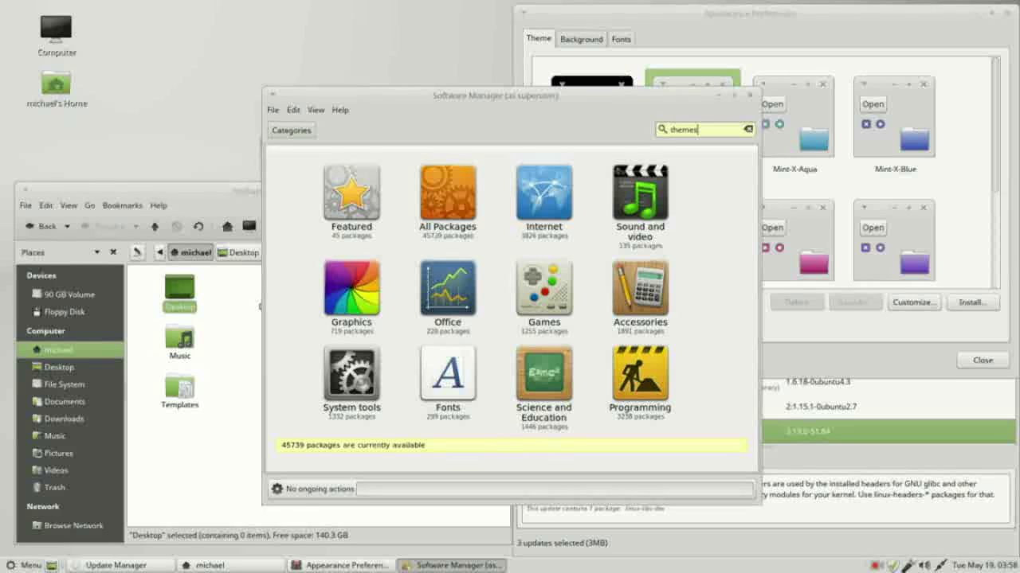
- Search the available packages for "themes", install the mate-themes package, and close the Software Manager
{"action": "key", "text": "Return"}
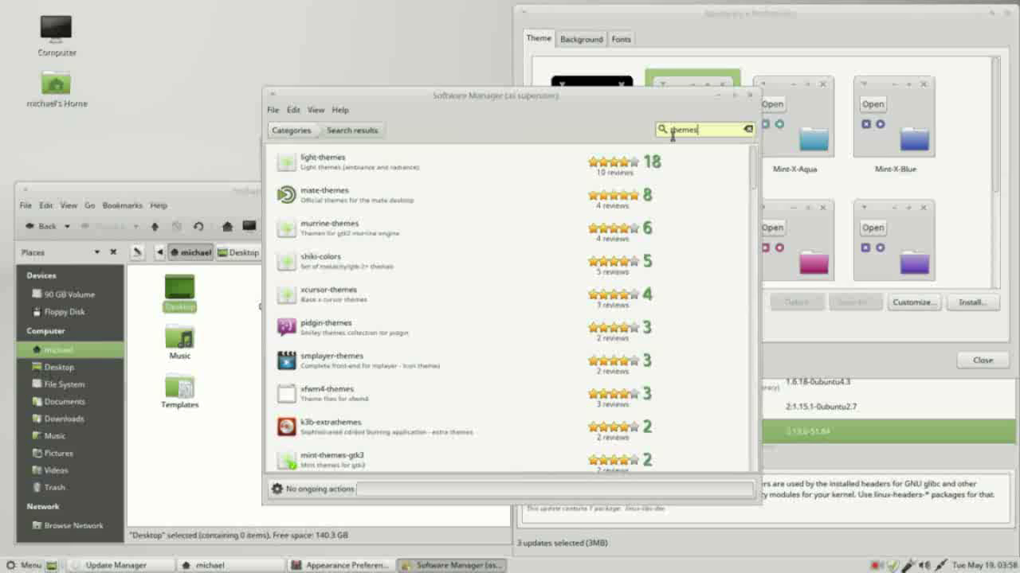
{"action": "left_click", "coordinate": [322, 200]}
{"action": "double_click", "coordinate": [321, 196]}
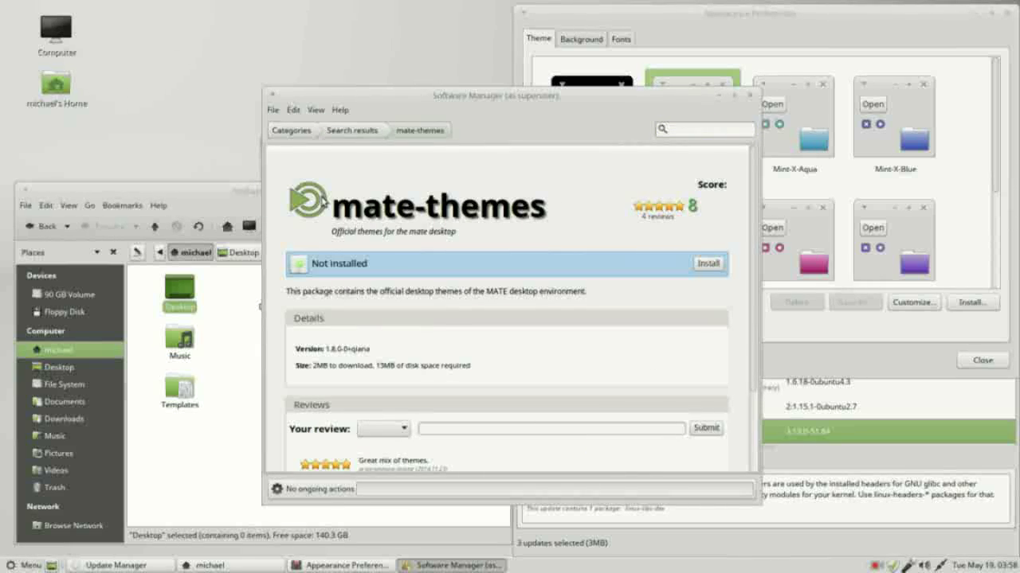
{"action": "left_click", "coordinate": [708, 265]}
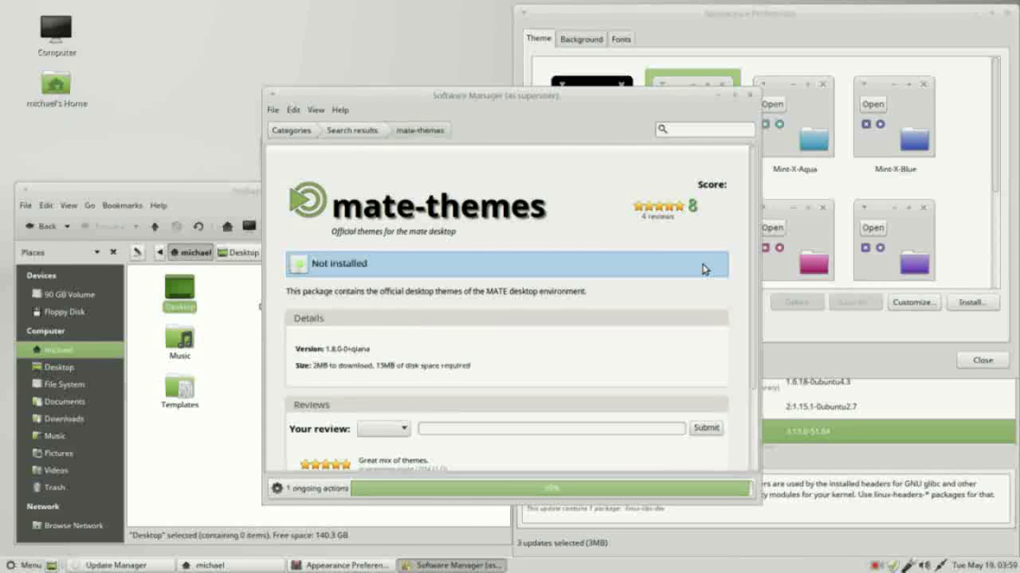
{"action": "left_click", "coordinate": [749, 95]}
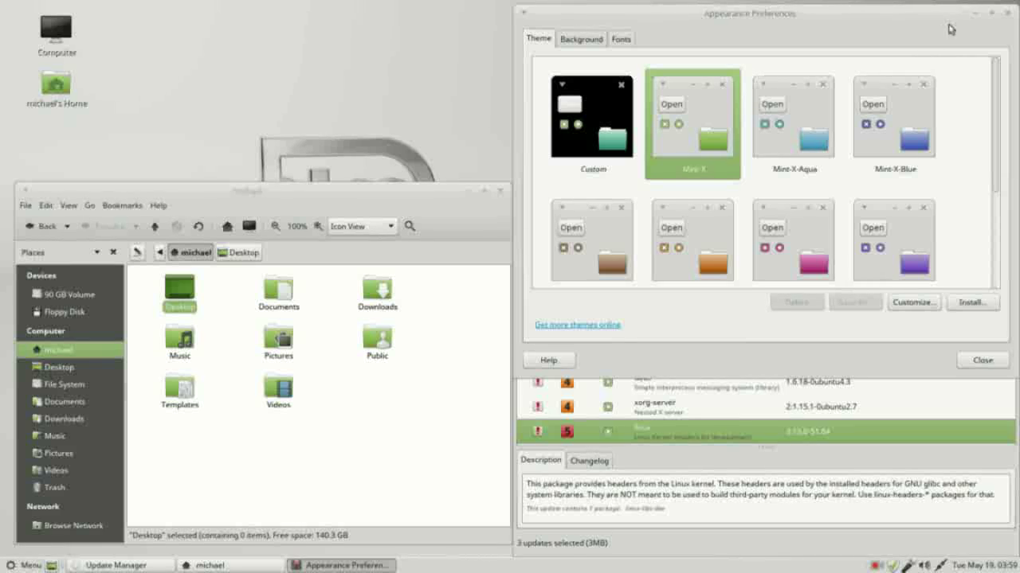
- Restart the appearance preferences from the desktop, move the window beside the file manager, and bring up the refreshed theme list
{"action": "left_click_drag", "start_coordinate": [1001, 82], "coordinate": [1002, 47]}
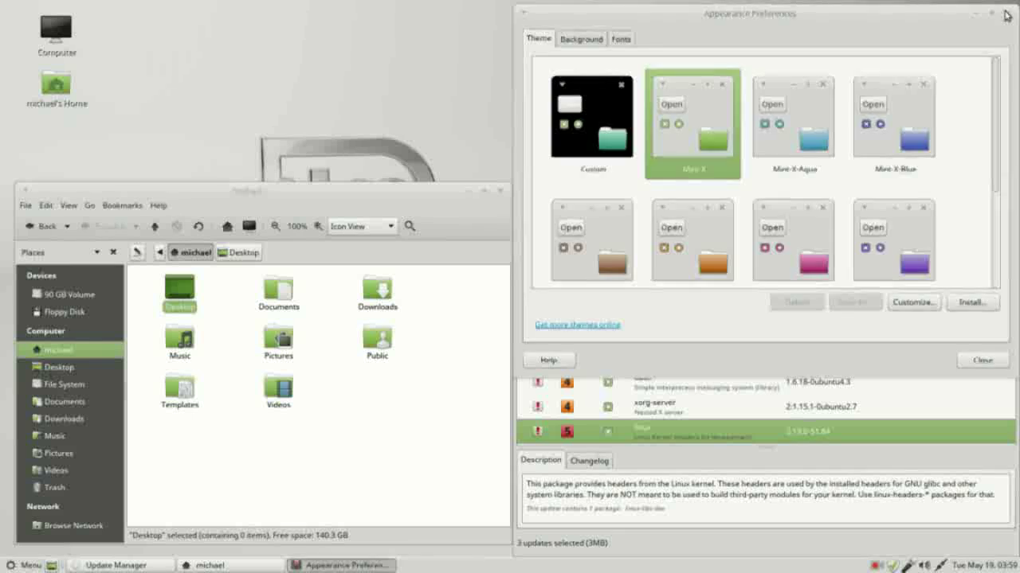
{"action": "left_click", "coordinate": [1003, 14]}
{"action": "right_click", "coordinate": [776, 70]}
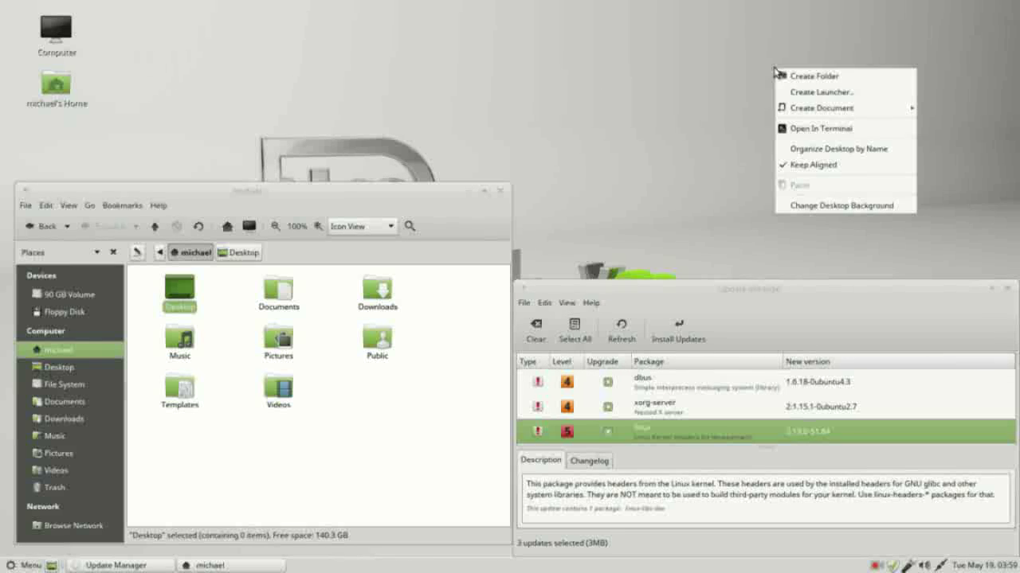
{"action": "left_click", "coordinate": [809, 206]}
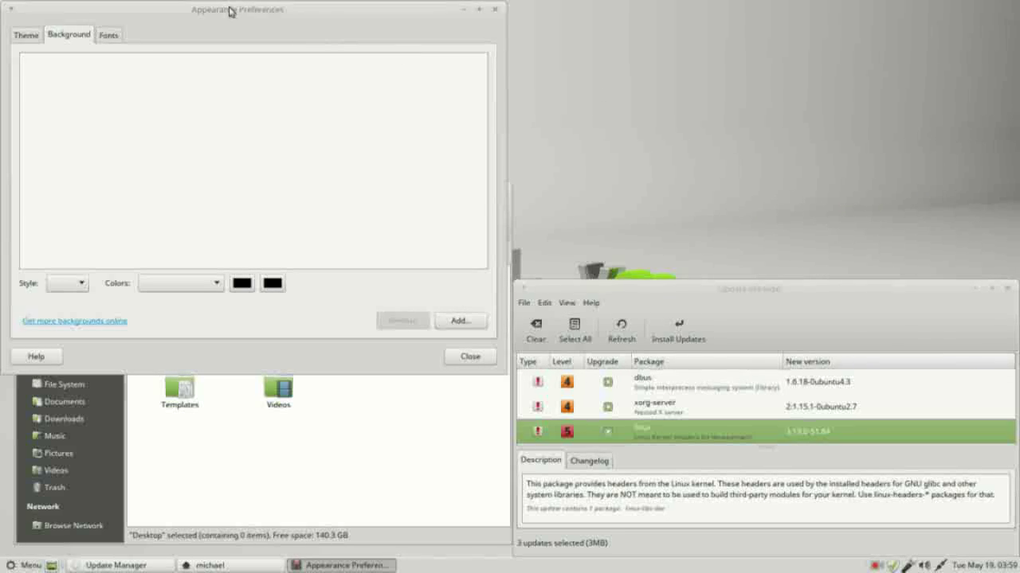
{"action": "left_click_drag", "start_coordinate": [226, 6], "coordinate": [738, 12]}
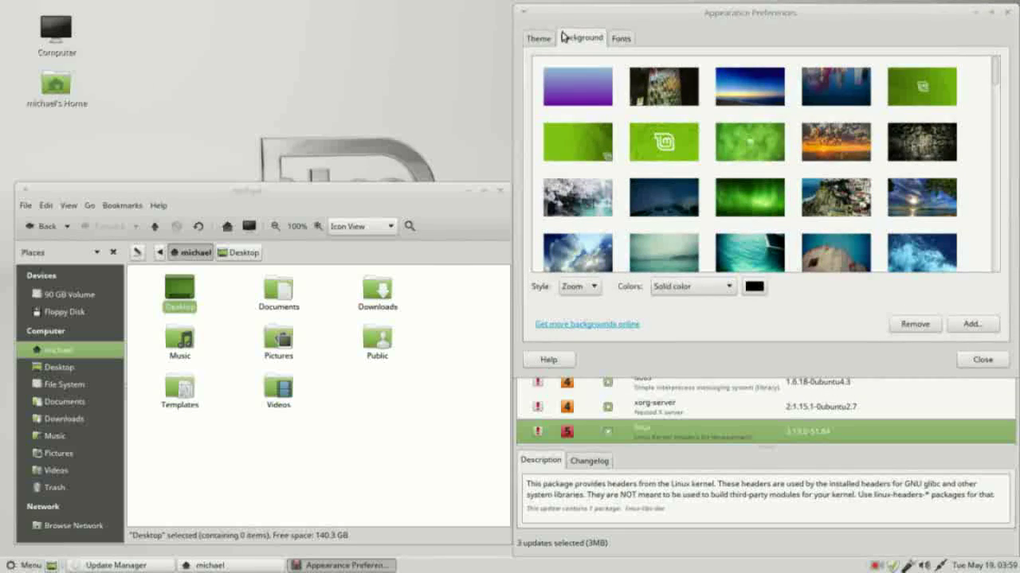
{"action": "left_click", "coordinate": [546, 38]}
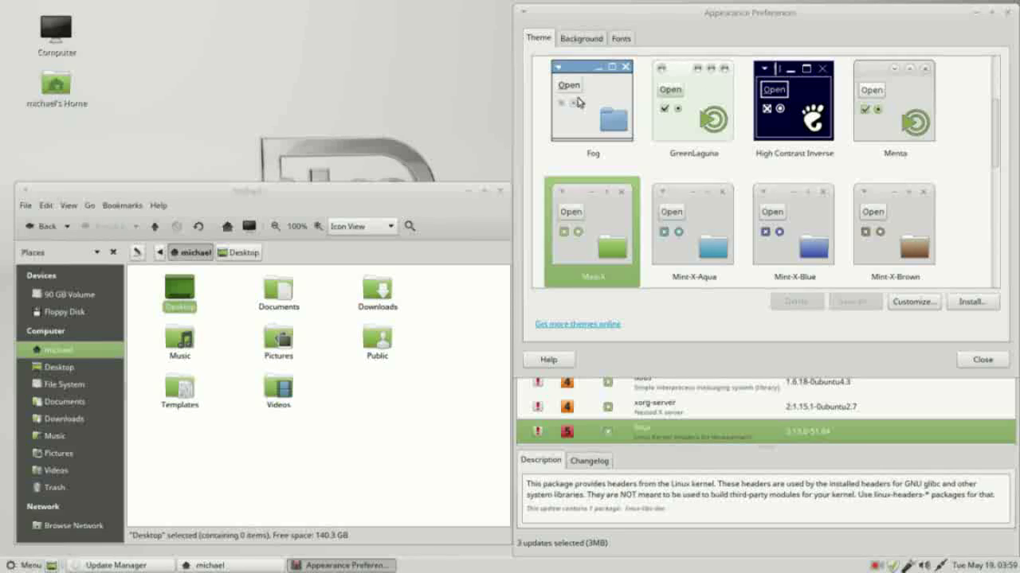
- Try out the newly installed GreenLaguna and BlackMATE themes, returning to GreenLaguna
{"action": "left_click", "coordinate": [691, 100]}
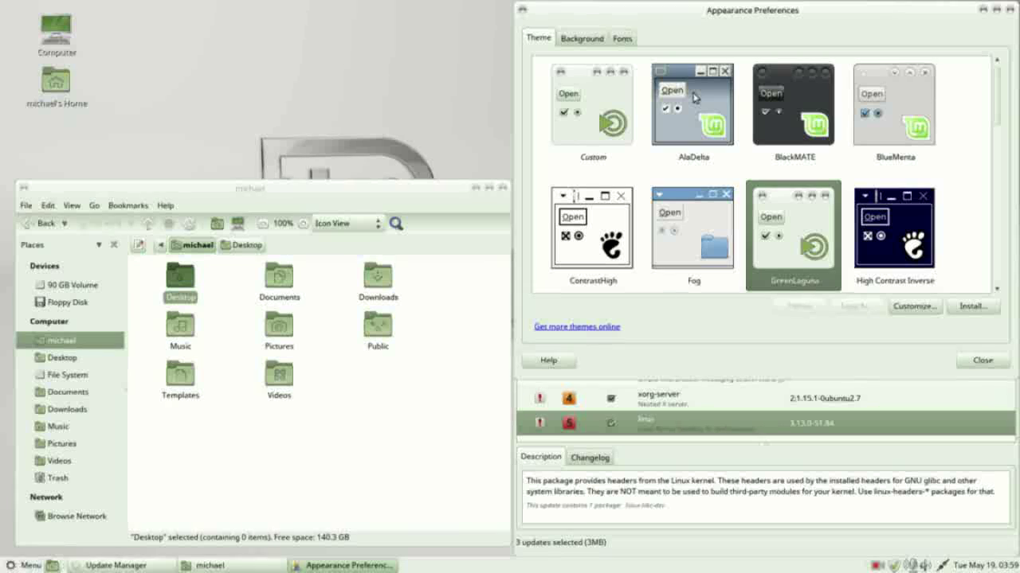
{"action": "left_click", "coordinate": [811, 104]}
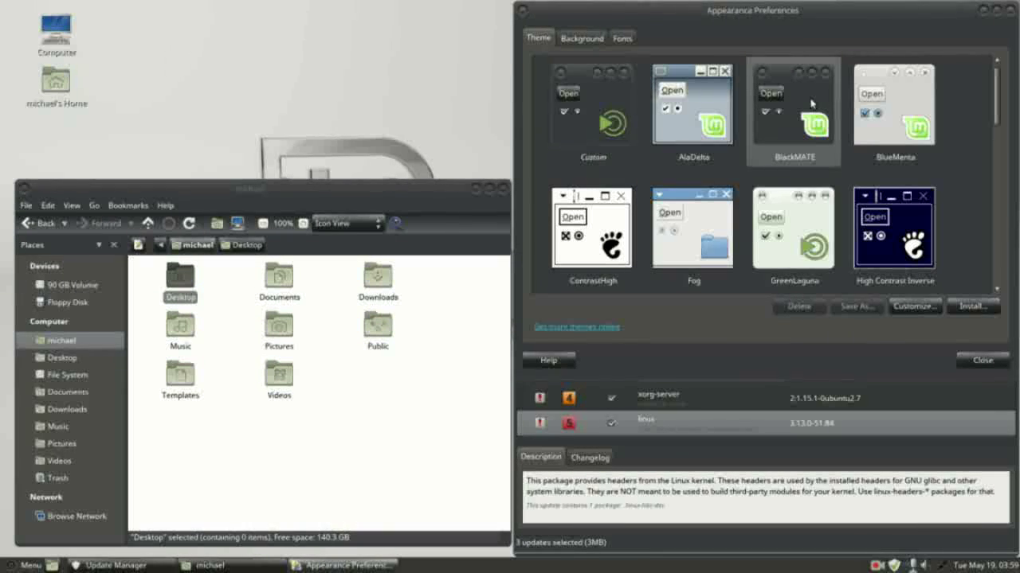
{"action": "left_click", "coordinate": [820, 221]}
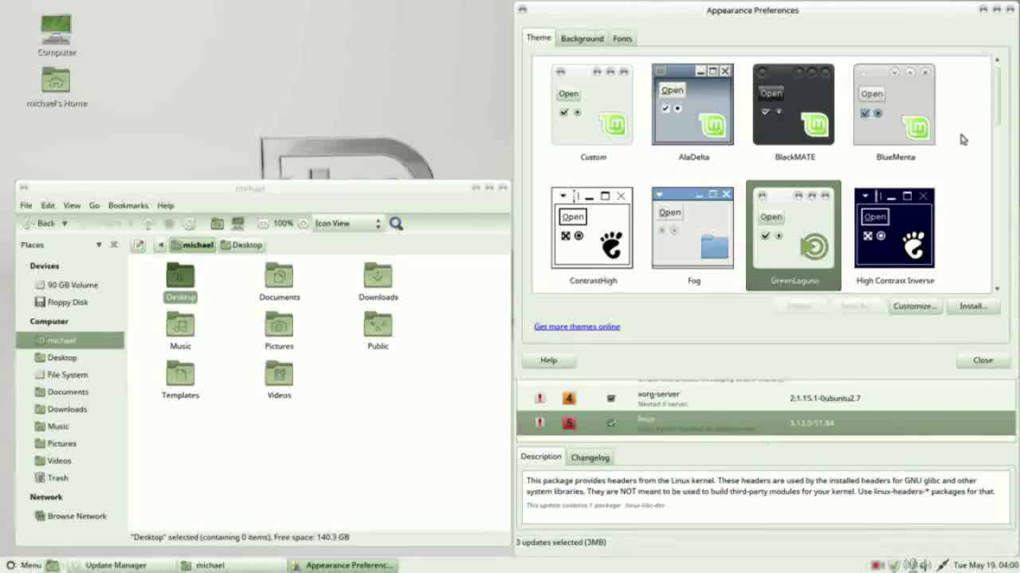
- Set the desktop theme back to Mint-X
{"action": "left_click_drag", "start_coordinate": [997, 98], "coordinate": [1001, 149]}
{"action": "left_click", "coordinate": [713, 161]}
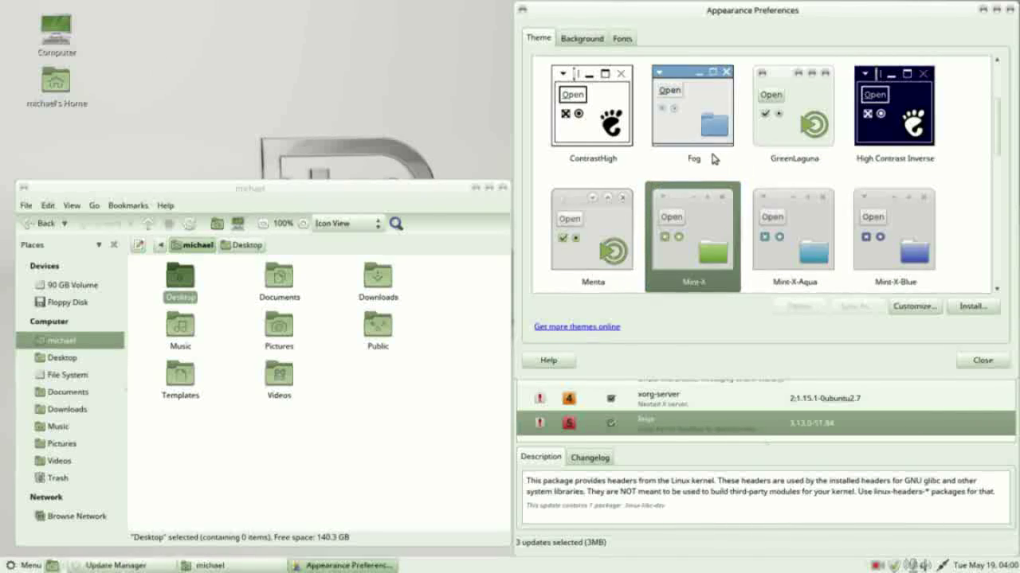